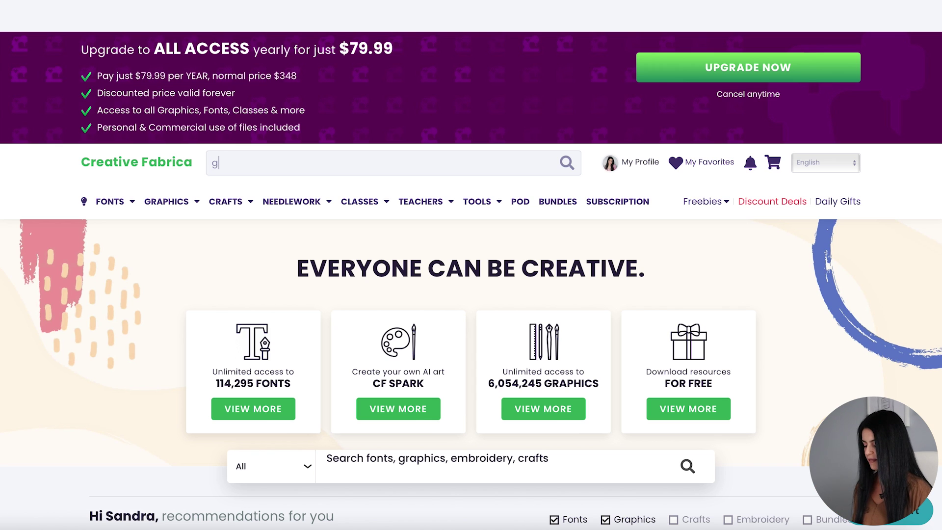
- Search Creative Fabrica for "greenery clipart" and browse the resulting clipart sets
type("ery clipart")
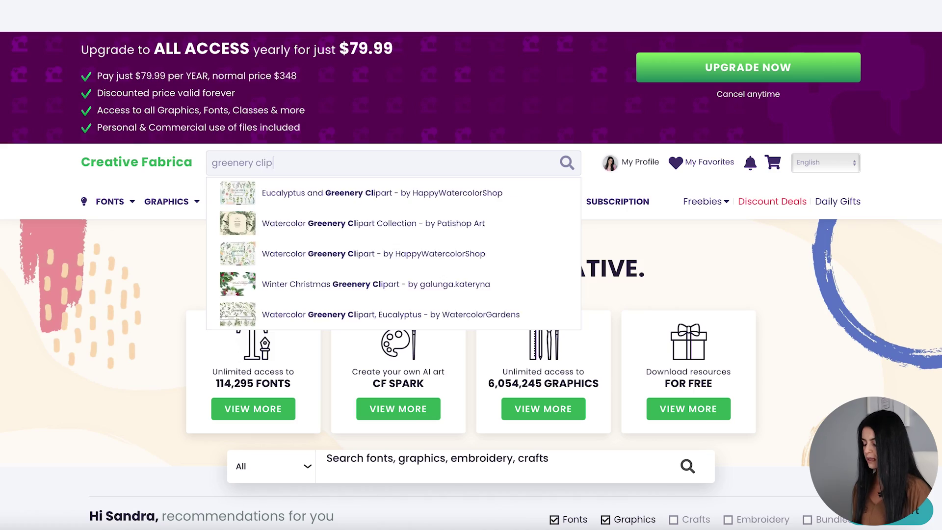
key("Return")
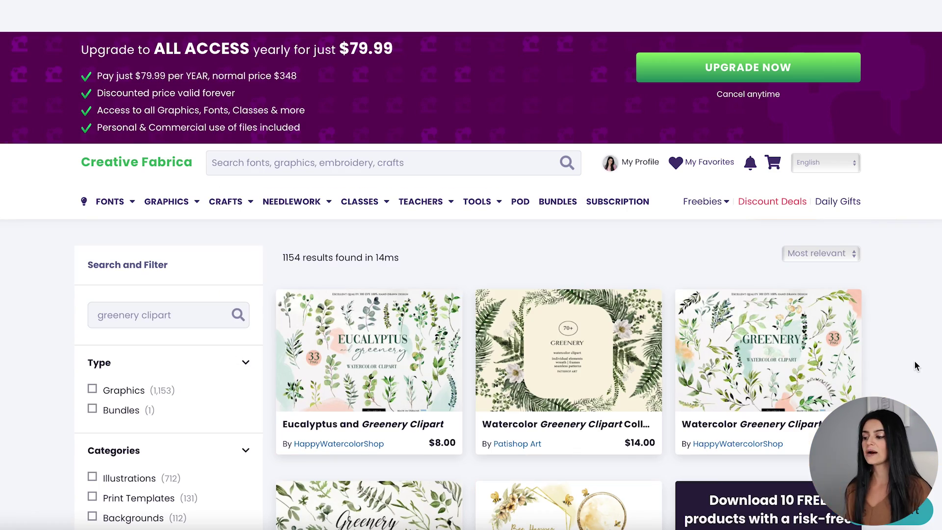
scroll(915, 365, "down", 5)
scroll(916, 365, "down", 3)
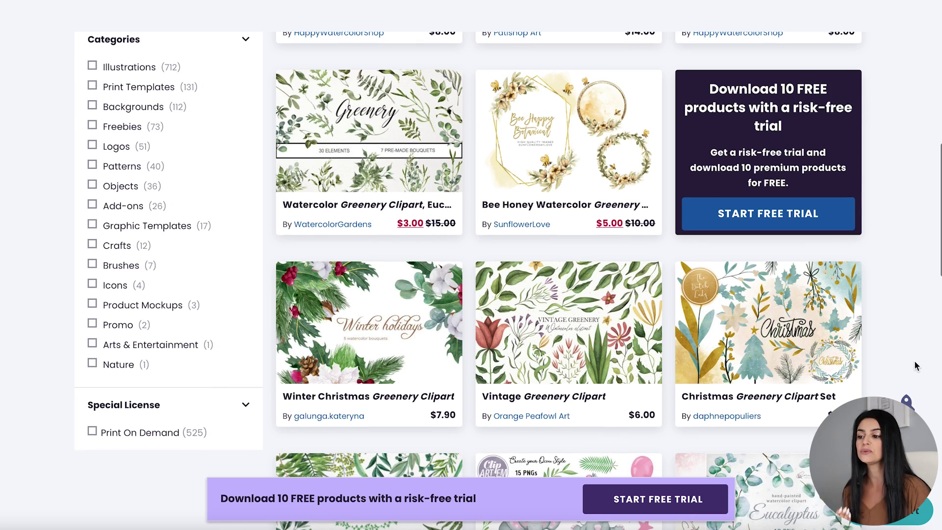
scroll(915, 363, "down", 3)
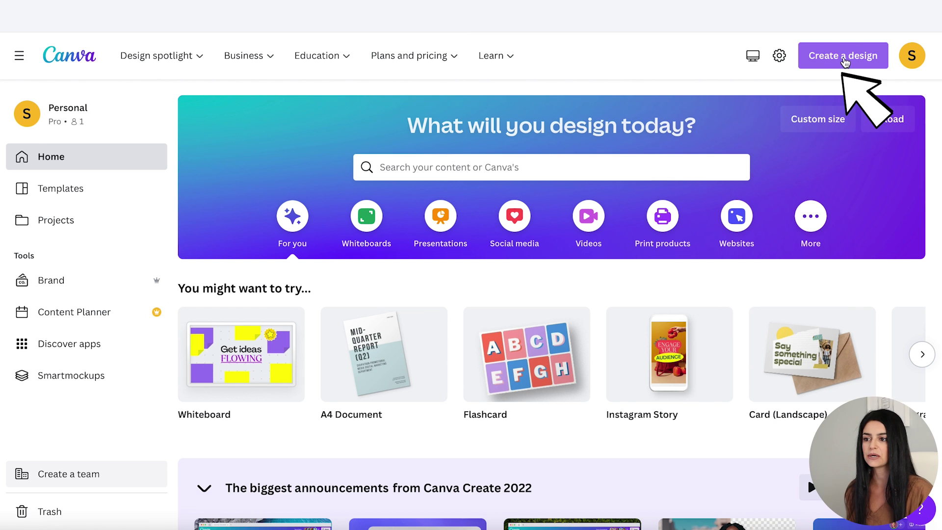
left_click(842, 63)
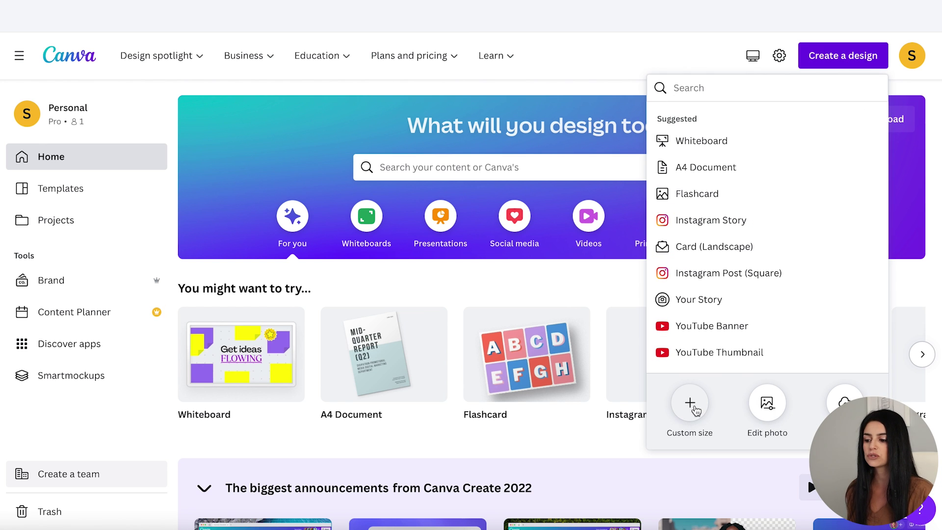
left_click(689, 405)
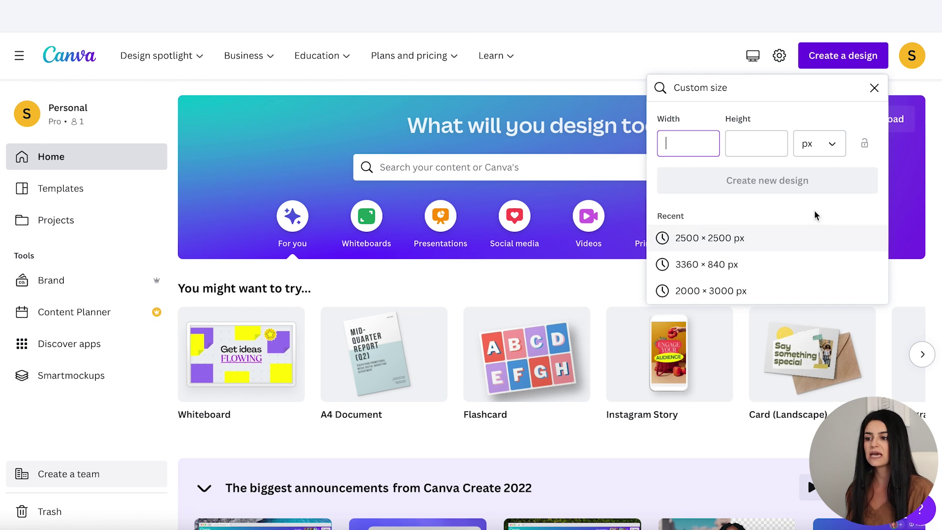
left_click(828, 149)
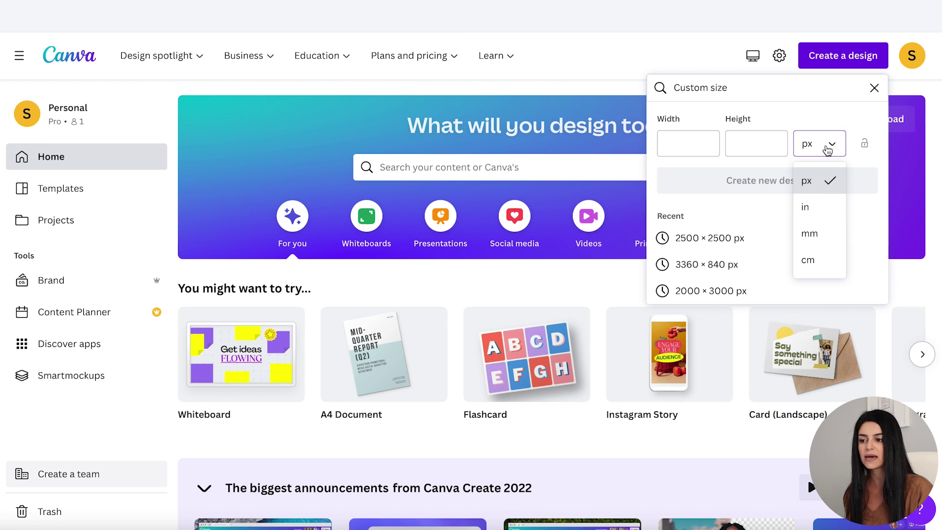
left_click(811, 206)
left_click(681, 152)
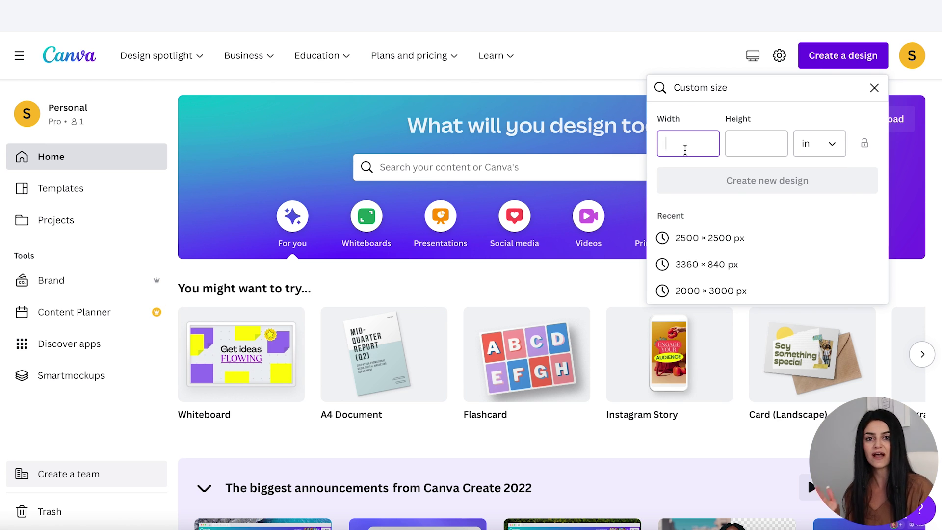
left_click(621, 80)
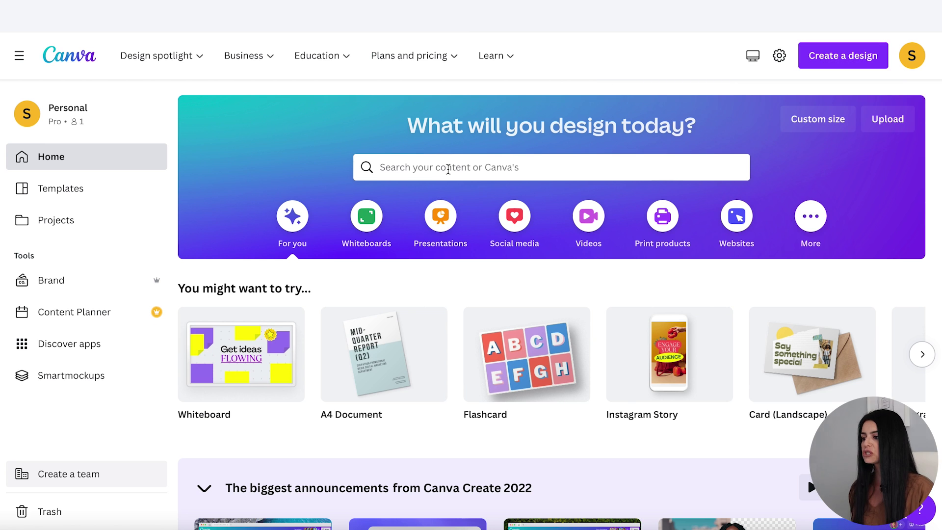
- Search Canva's templates for "flashcards" and browse the available card layouts
left_click(446, 167)
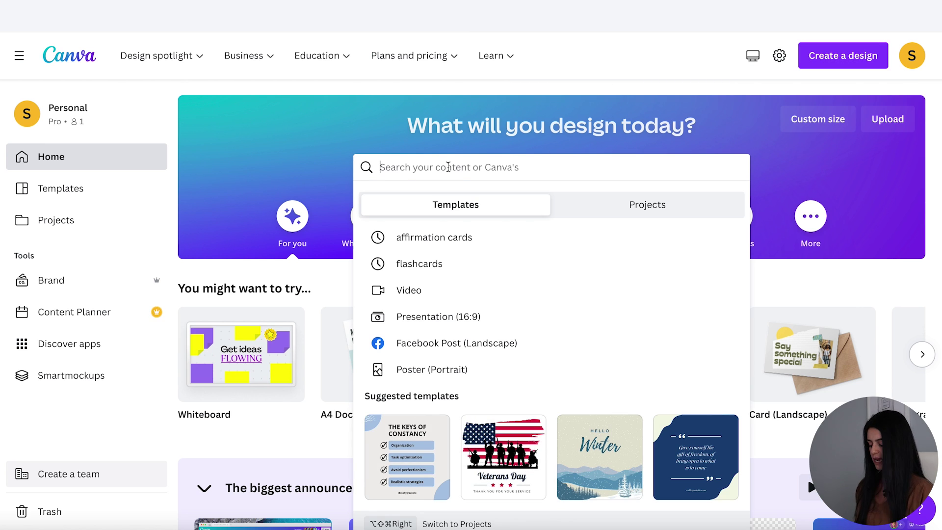
type("flashcards")
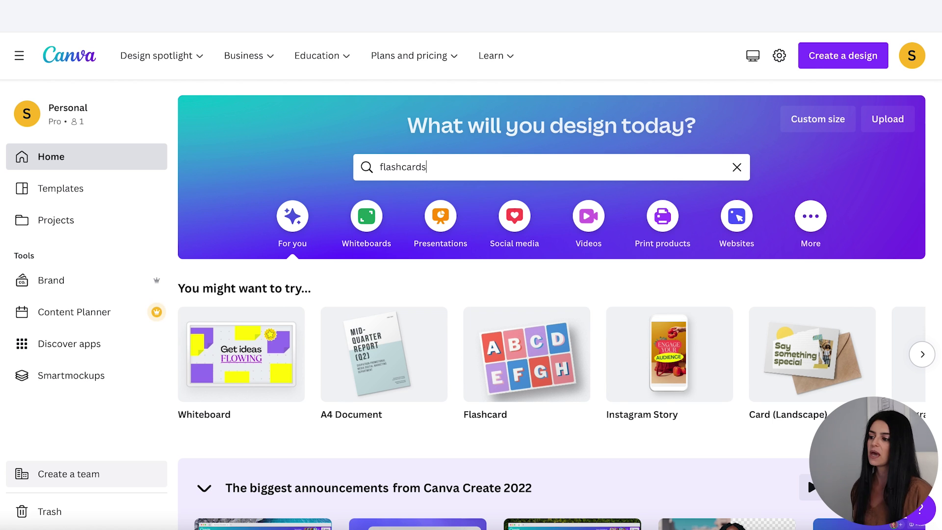
key("Return")
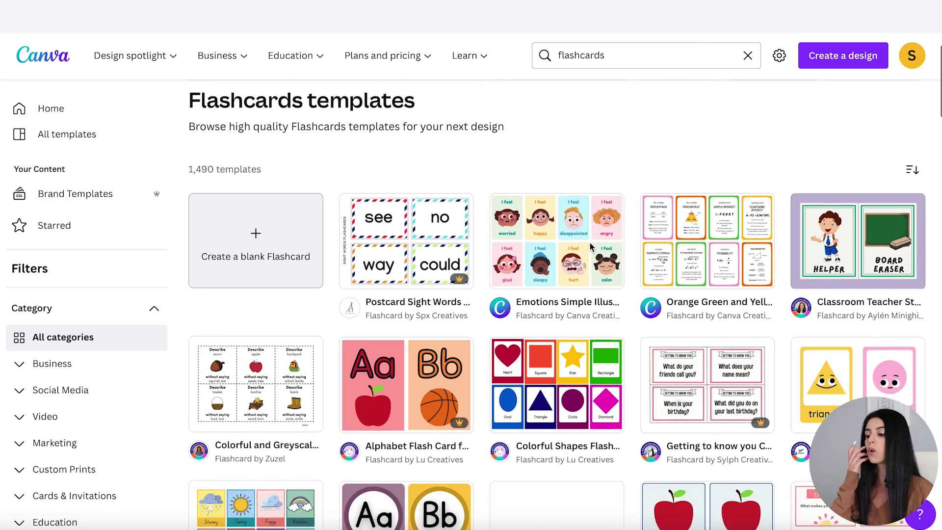
scroll(591, 247, "down", 5)
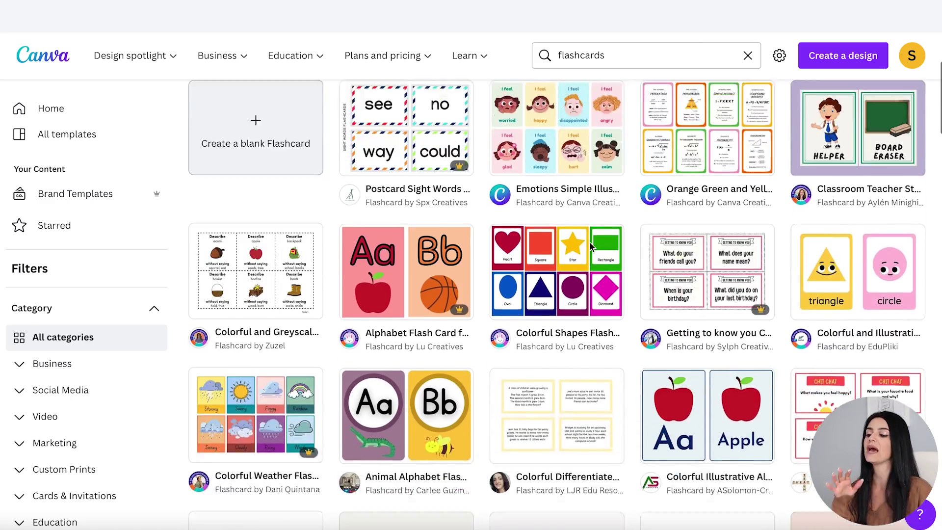
scroll(591, 247, "down", 4)
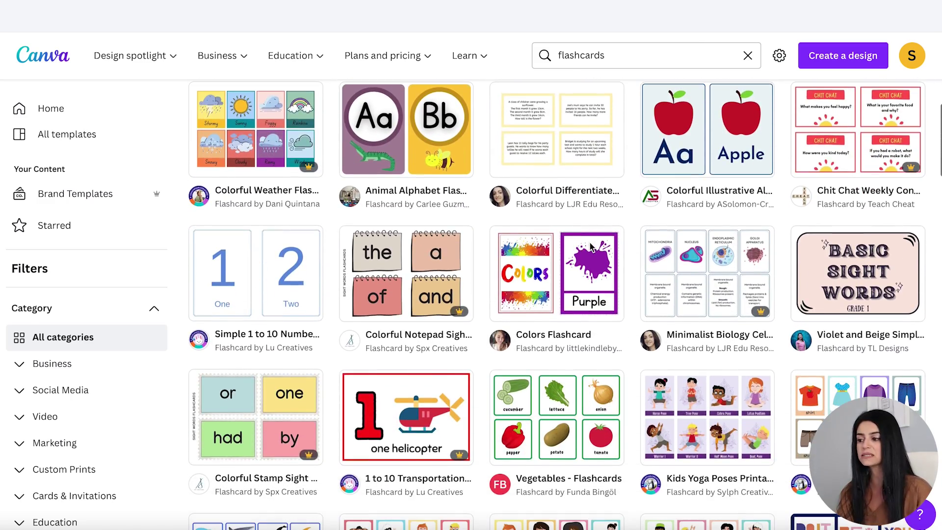
scroll(590, 248, "down", 1)
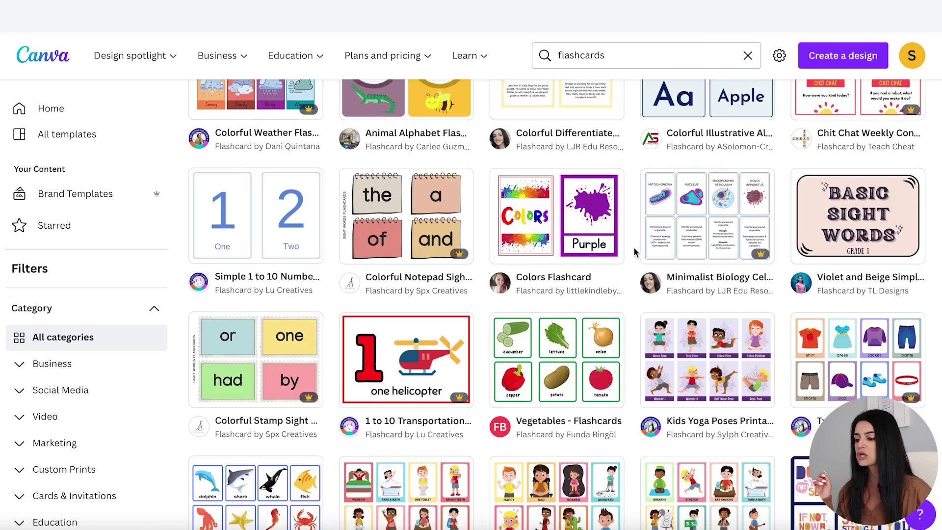
scroll(634, 252, "down", 10)
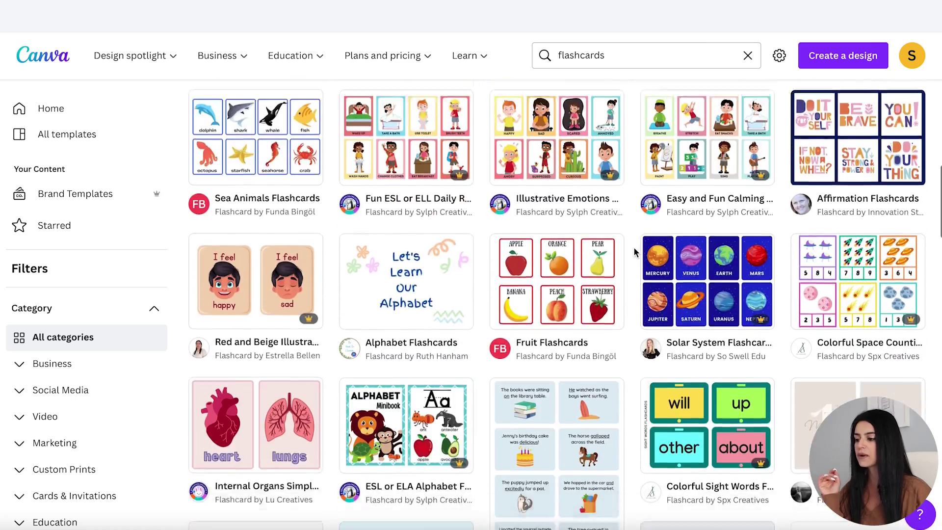
scroll(634, 252, "down", 5)
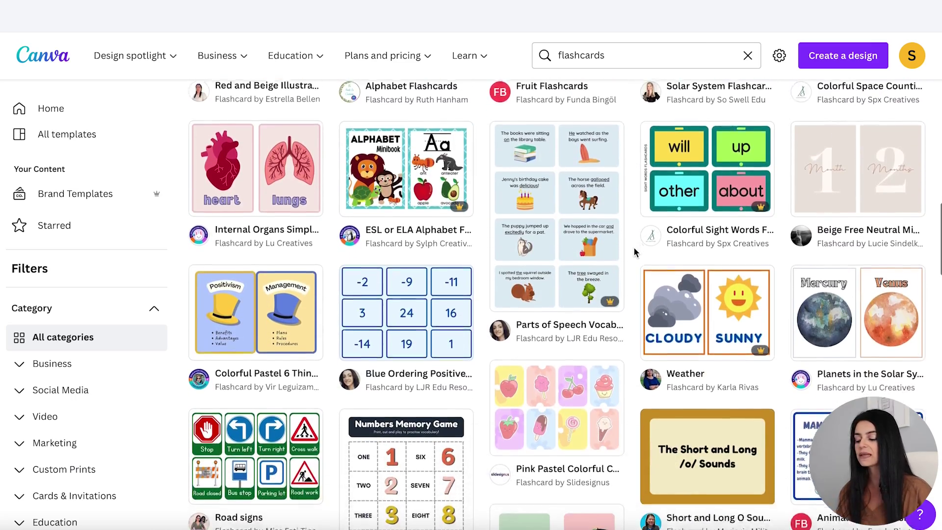
scroll(595, 293, "up", 15)
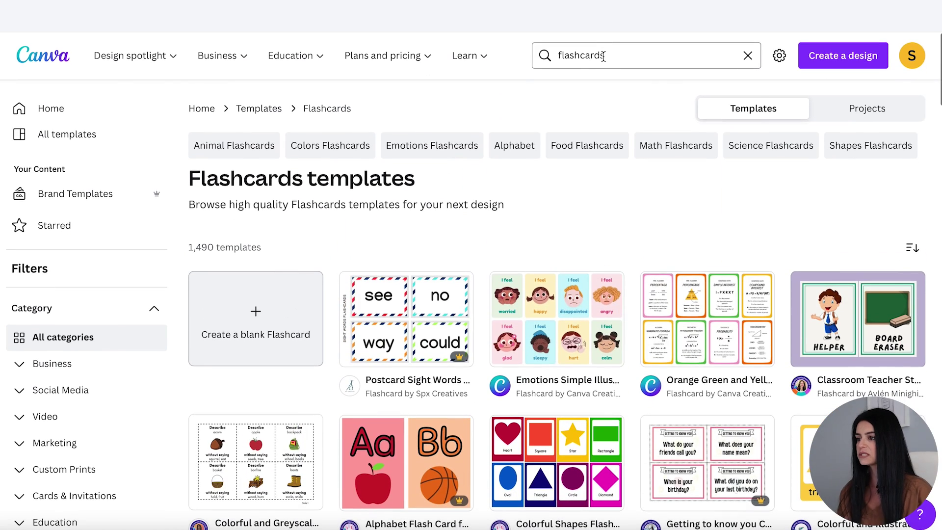
- Search the templates for "affirmation cards" and open the Daily Mindset Cards Flashcards template with six cards per page
left_click(603, 55)
type("affirmation")
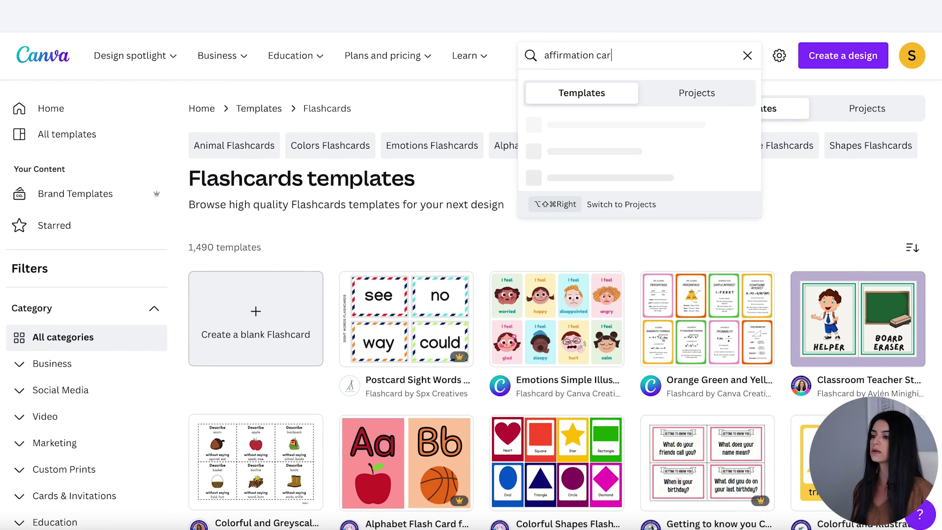
key("Return")
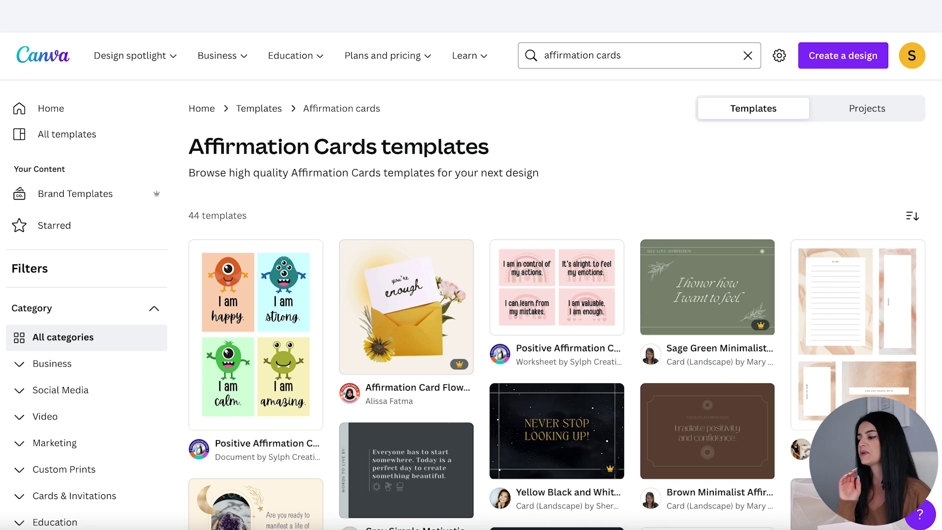
scroll(664, 162, "down", 15)
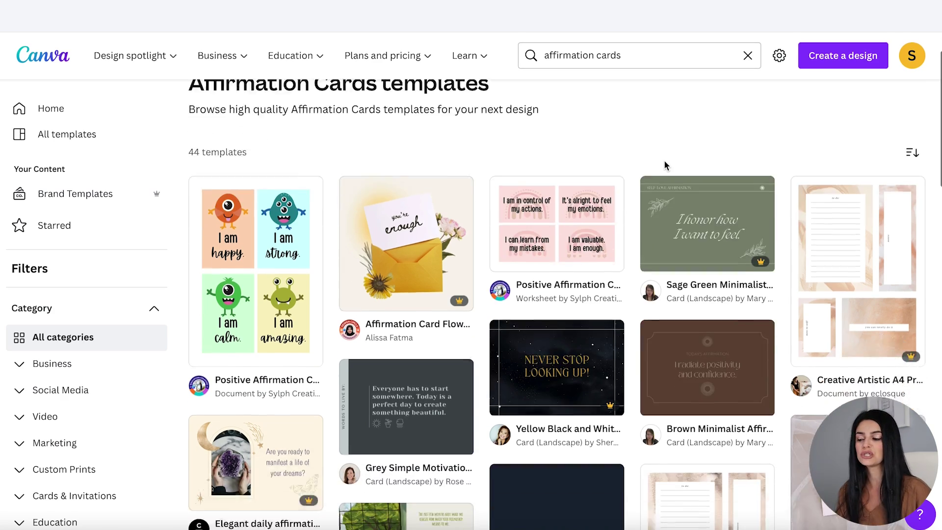
scroll(664, 163, "down", 7)
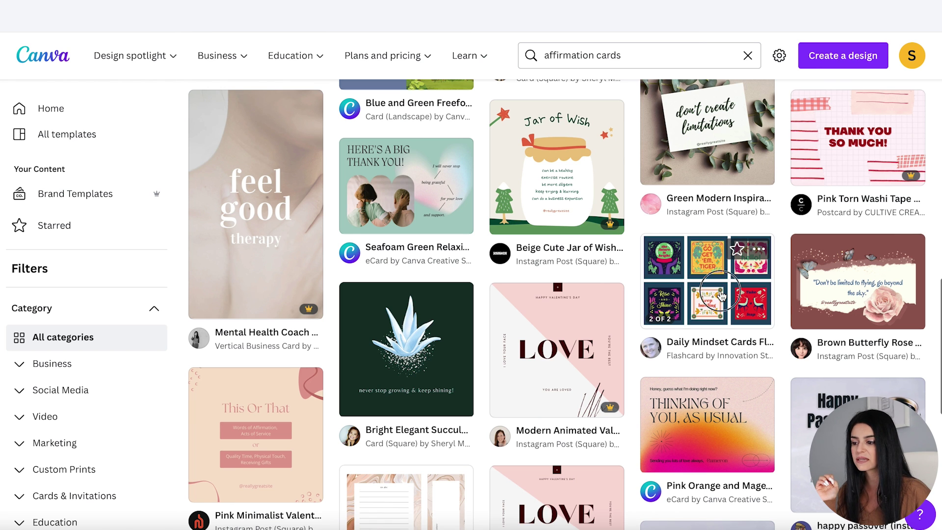
left_click(717, 297)
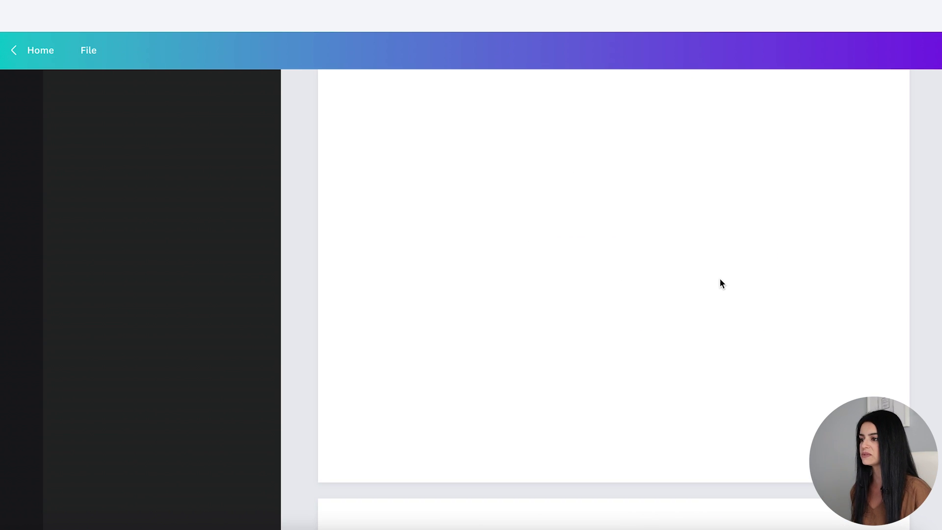
- Delete the second page of the Daily Mindset Cards template, keeping only the first page of six cards
scroll(865, 276, "down", 2)
scroll(866, 275, "down", 2)
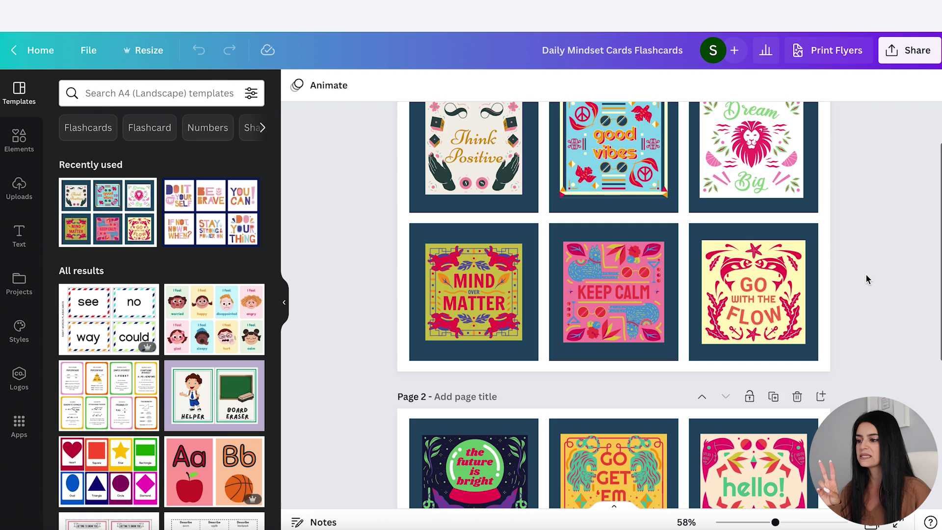
scroll(866, 275, "down", 4)
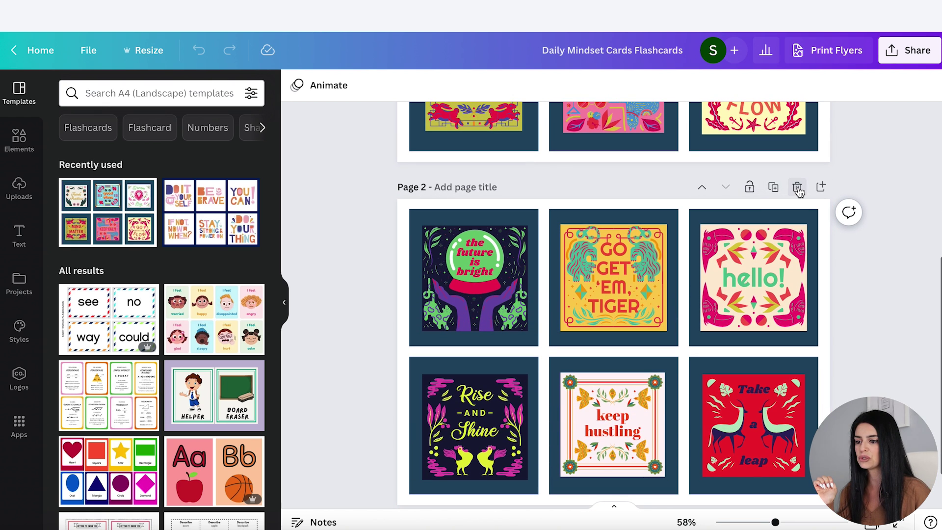
left_click(797, 188)
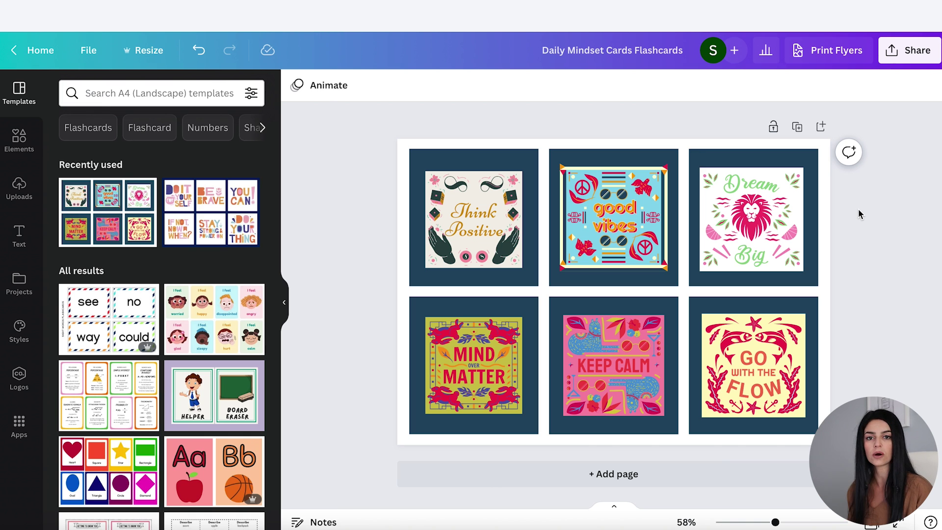
left_click(859, 206)
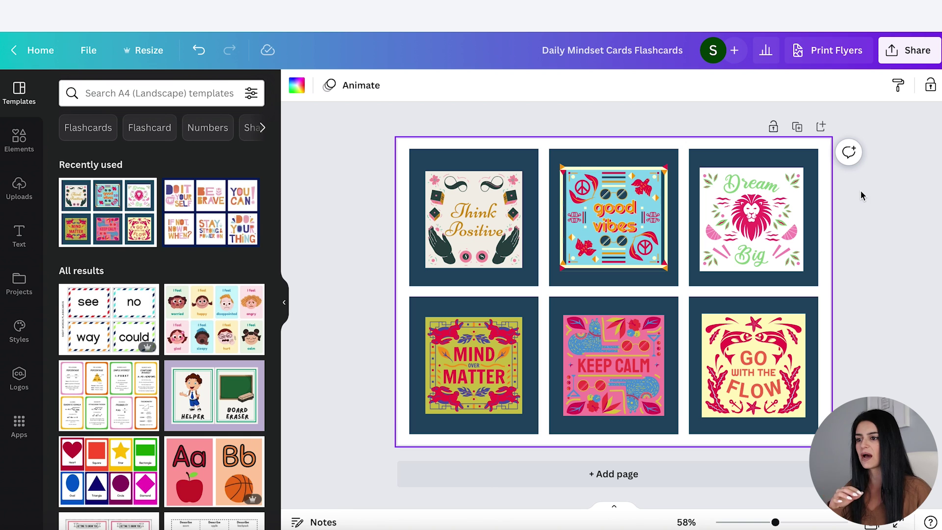
- Resize the design itself to a custom size of 11 × 8.5 inches
left_click(148, 53)
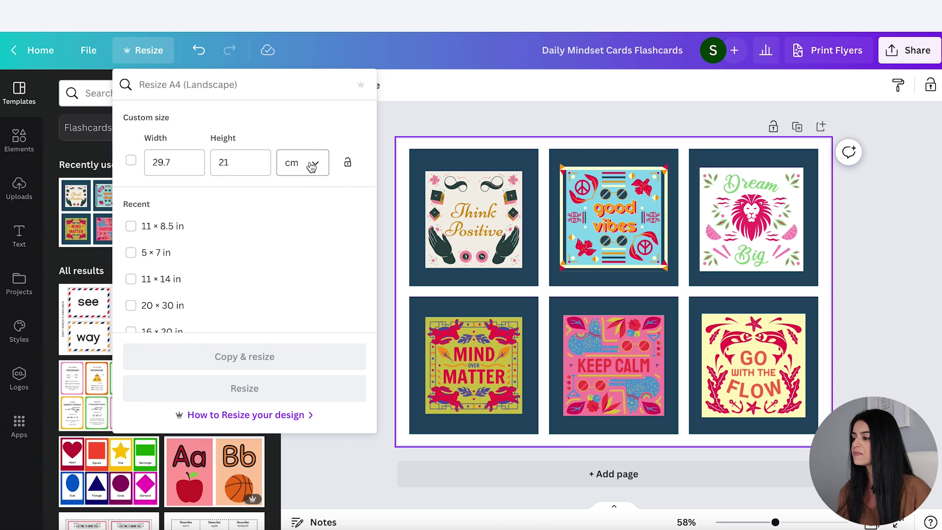
left_click(317, 165)
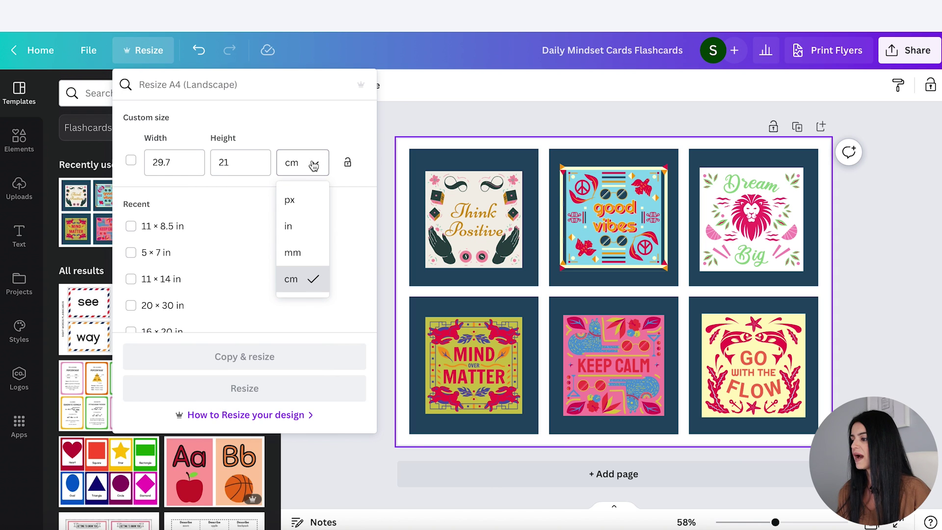
left_click(295, 225)
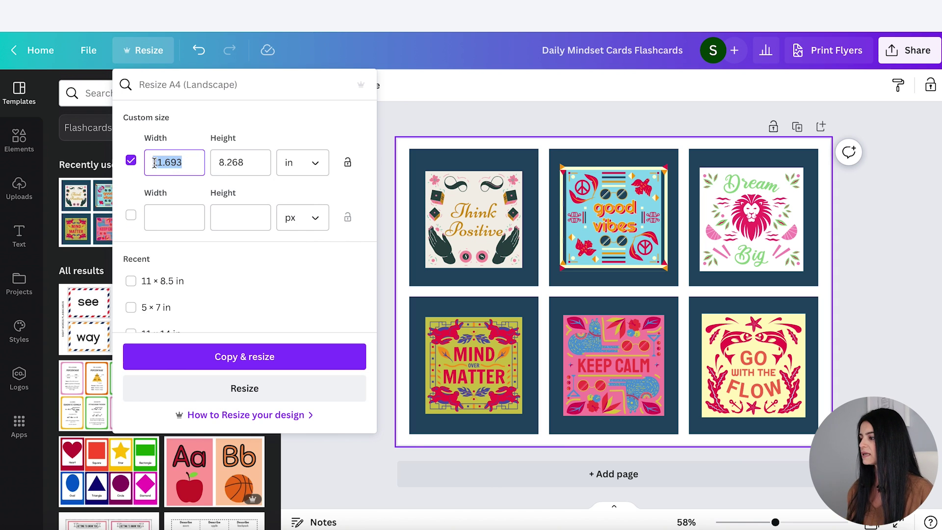
type("8.5")
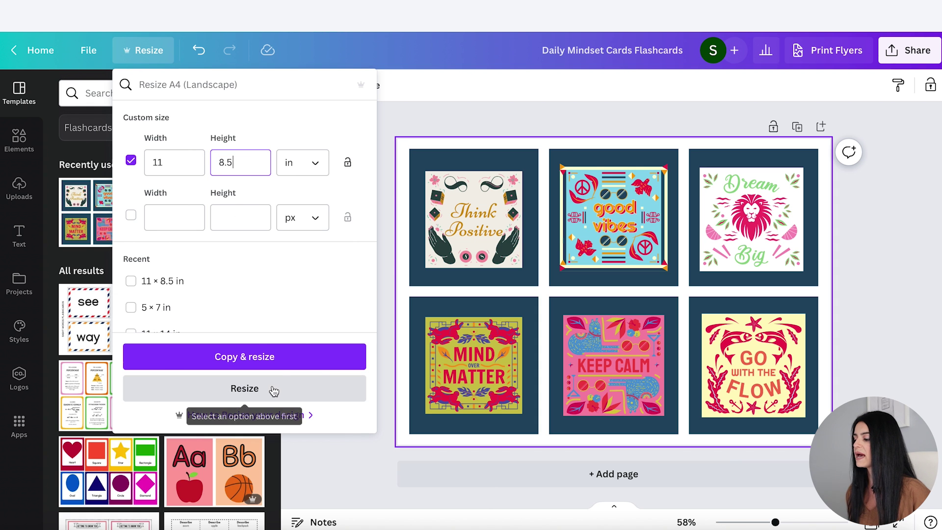
left_click(275, 390)
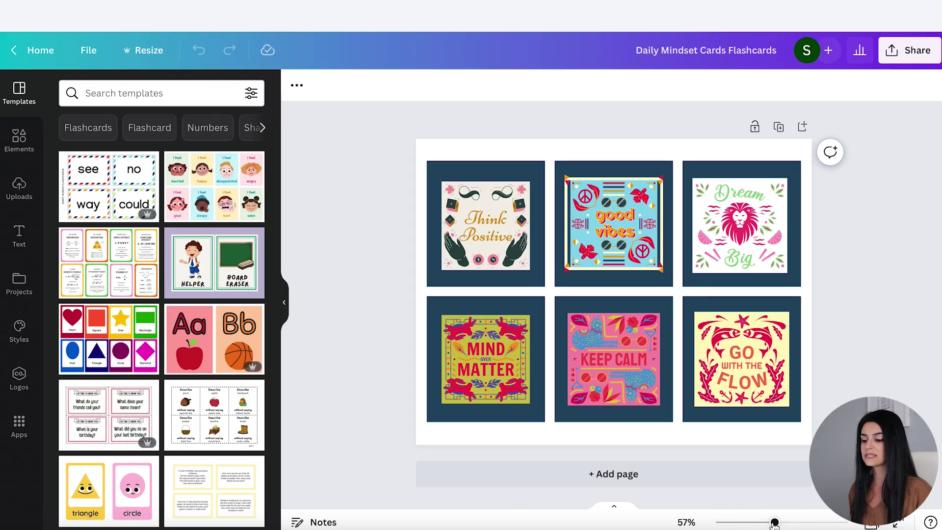
- Delete the six affirmation illustrations from the cards, keeping only the dark blue rectangles
left_click_drag(774, 523, 780, 522)
left_click(479, 225)
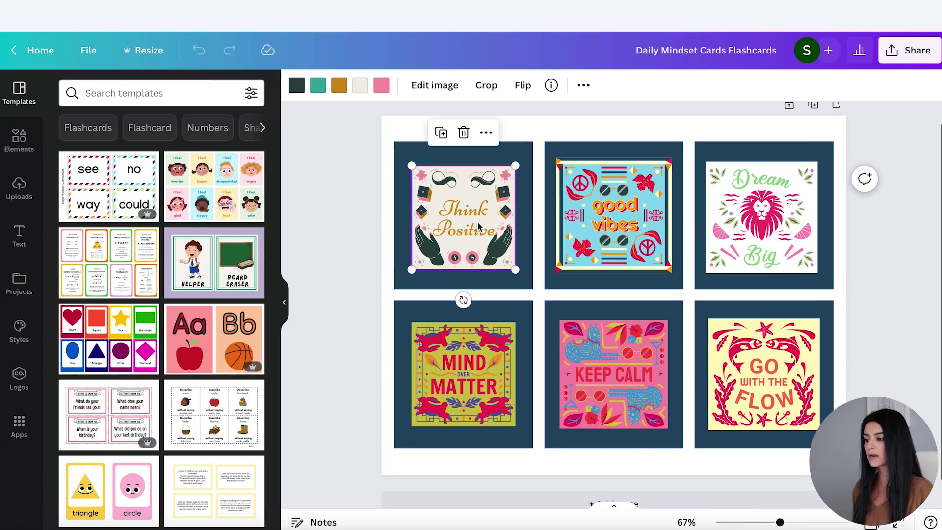
key("Delete")
left_click(480, 226)
left_click(613, 216)
key("Delete")
left_click(768, 267)
key("Delete")
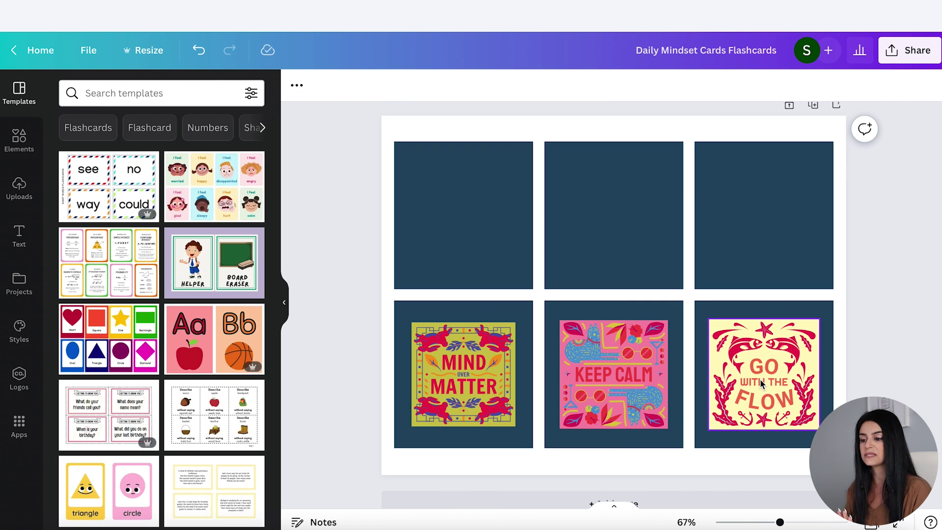
left_click(760, 379)
key("Delete")
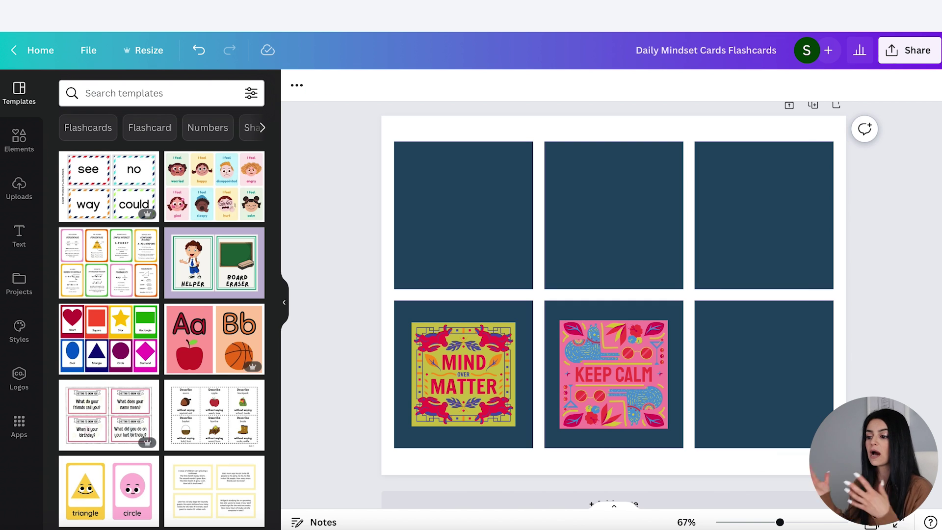
left_click(634, 377)
key("Delete")
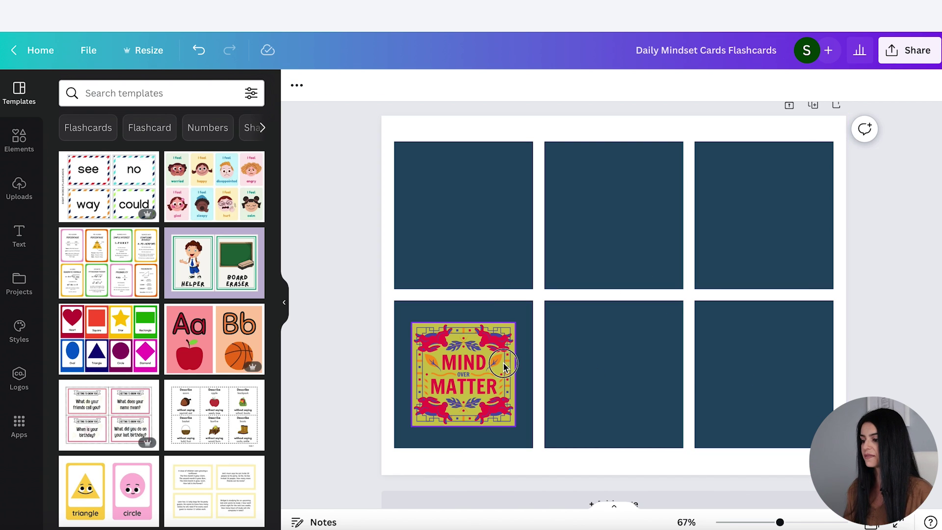
left_click(463, 374)
key("Delete")
- Select all six card rectangles together and change their fill color to white
left_click(465, 217)
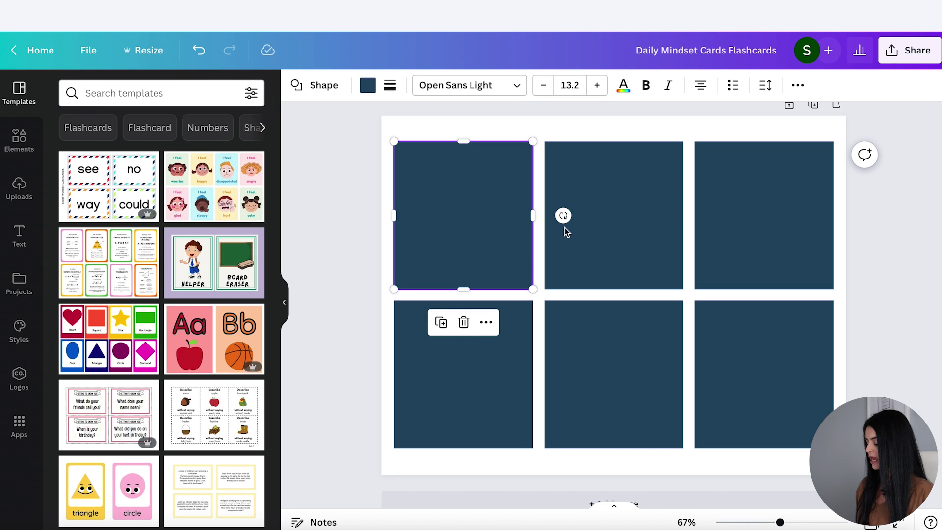
left_click(653, 219, "shift")
left_click(795, 212, "shift")
left_click(770, 343, "shift")
left_click(632, 372, "shift")
left_click(484, 367, "shift")
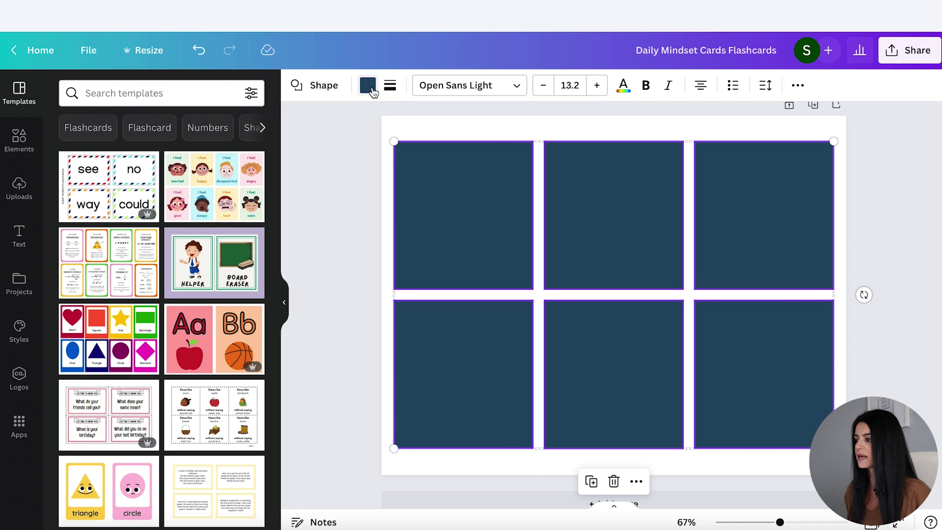
left_click(368, 86)
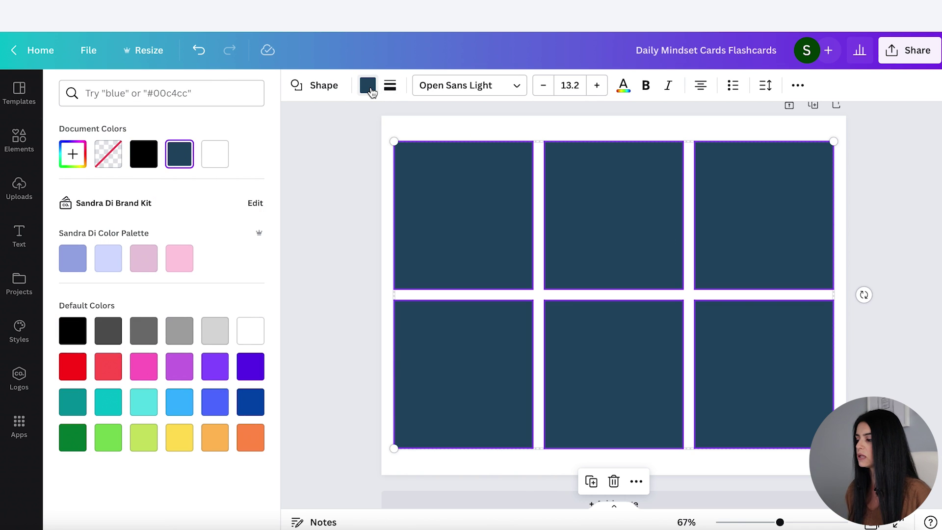
left_click(222, 161)
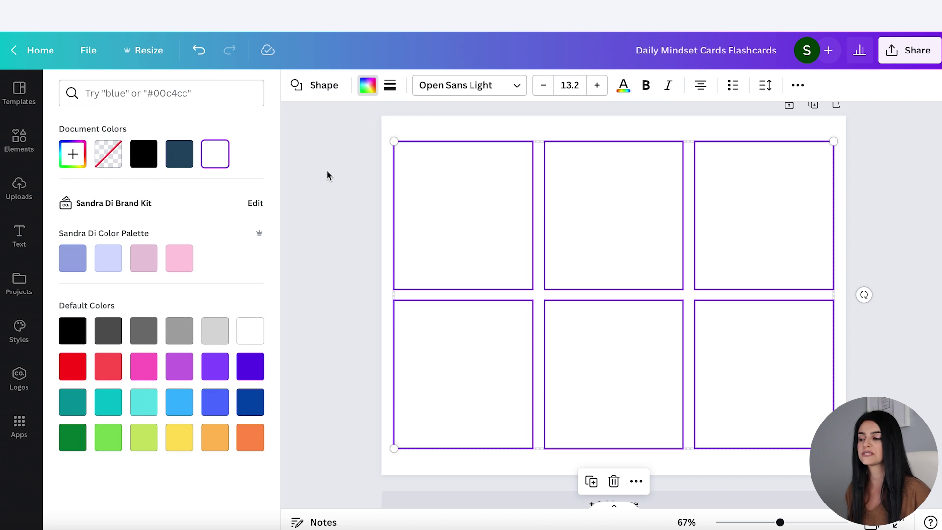
- Give the six selected rectangles a long-dashed border with a weight of 0.5, then deselect them
left_click(390, 90)
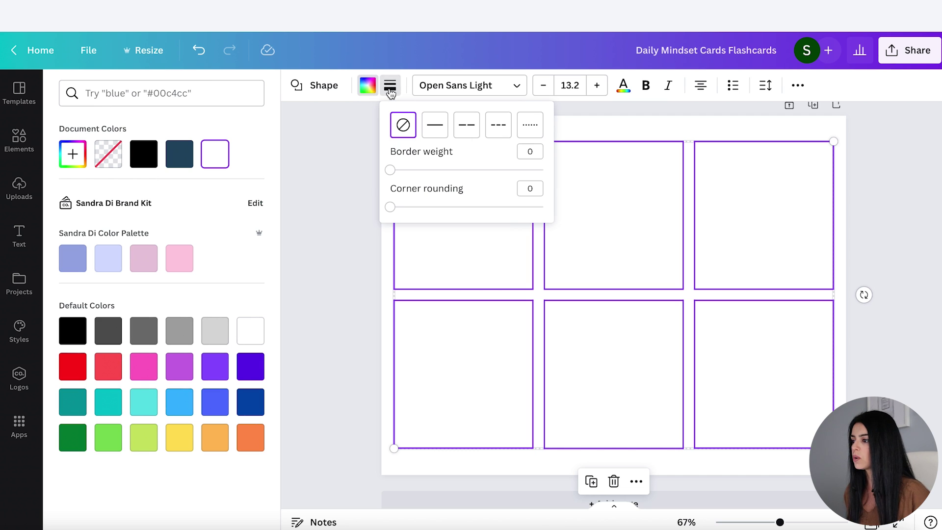
left_click(468, 126)
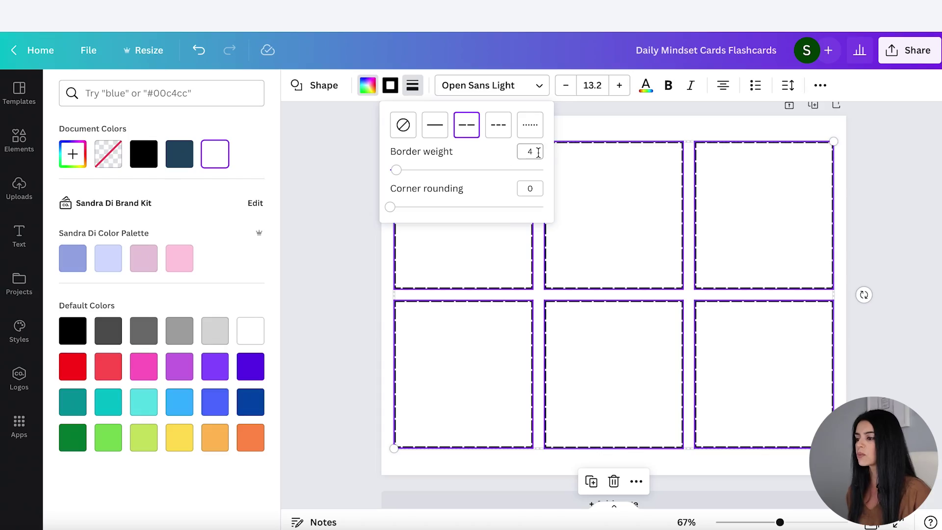
left_click(538, 152)
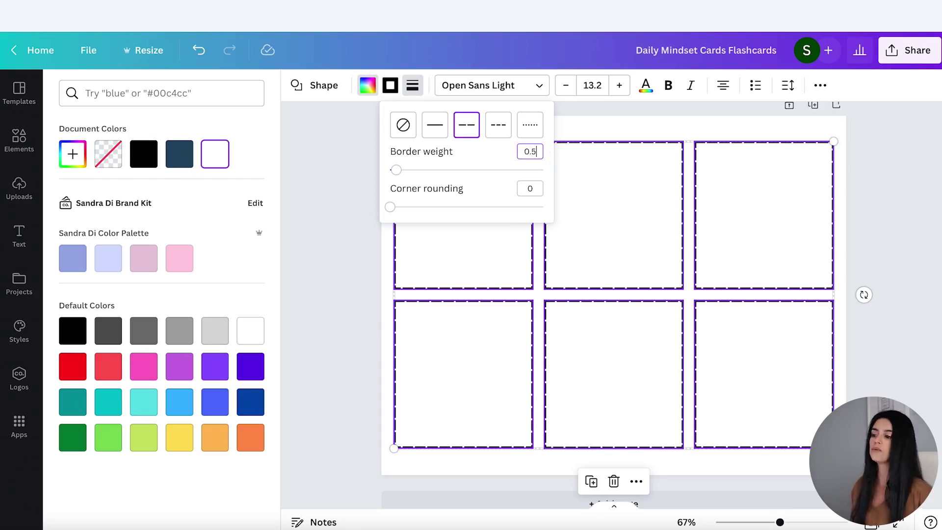
key("Return")
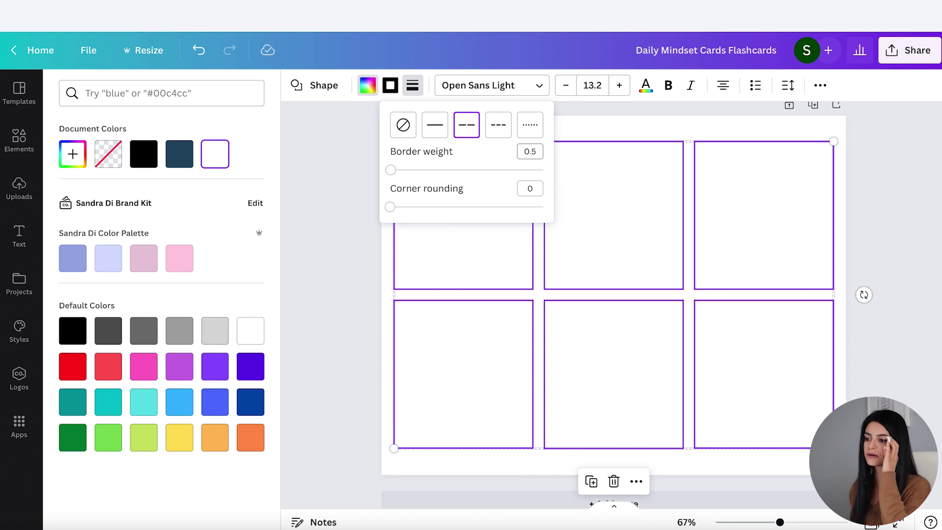
left_click(897, 204)
left_click(893, 216)
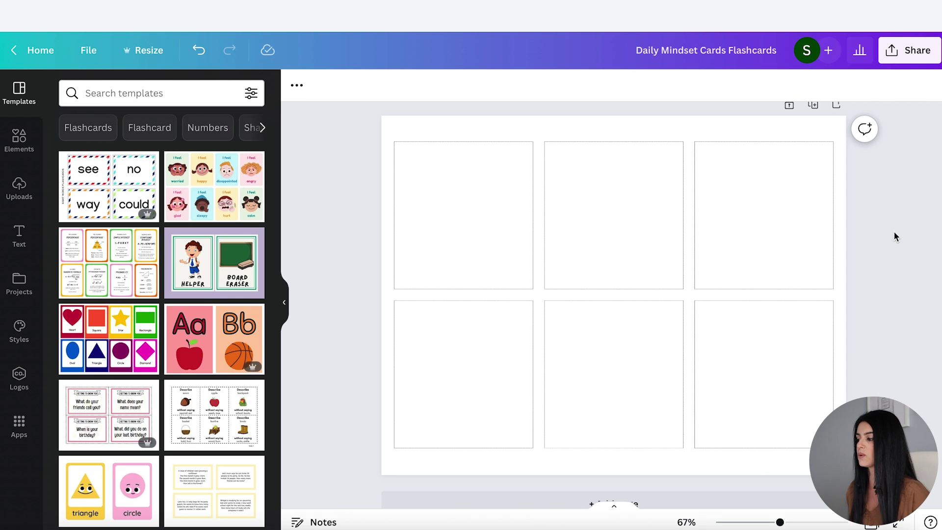
- Add the first uploaded eucalyptus image to the page, shrink it and position it along the left side of the top-left card
left_click(20, 189)
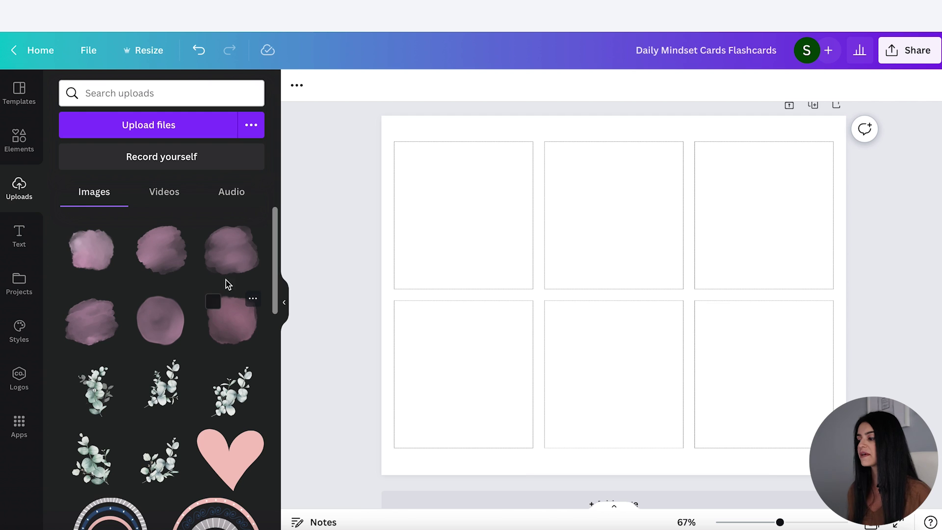
left_click(98, 399)
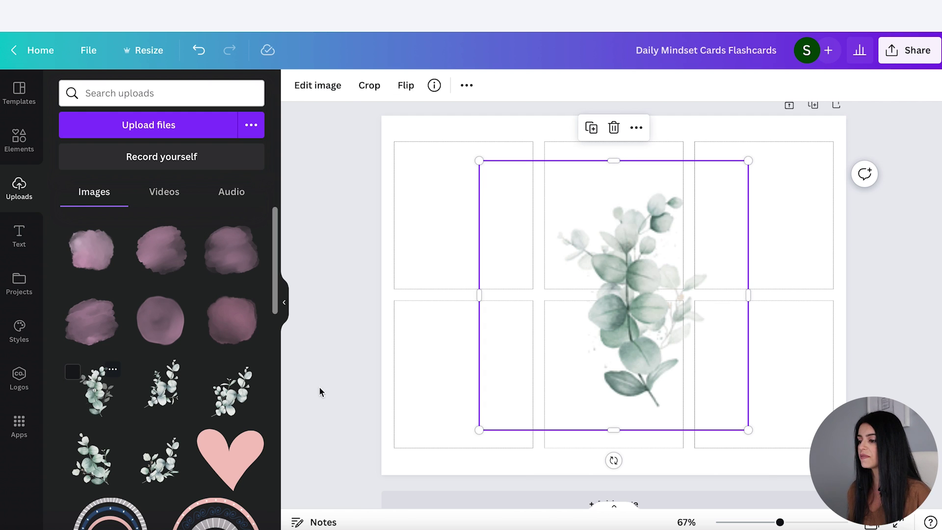
left_click_drag(621, 287, 440, 208)
left_click_drag(551, 343, 486, 278)
left_click_drag(426, 183, 453, 217)
left_click_drag(511, 310, 492, 308)
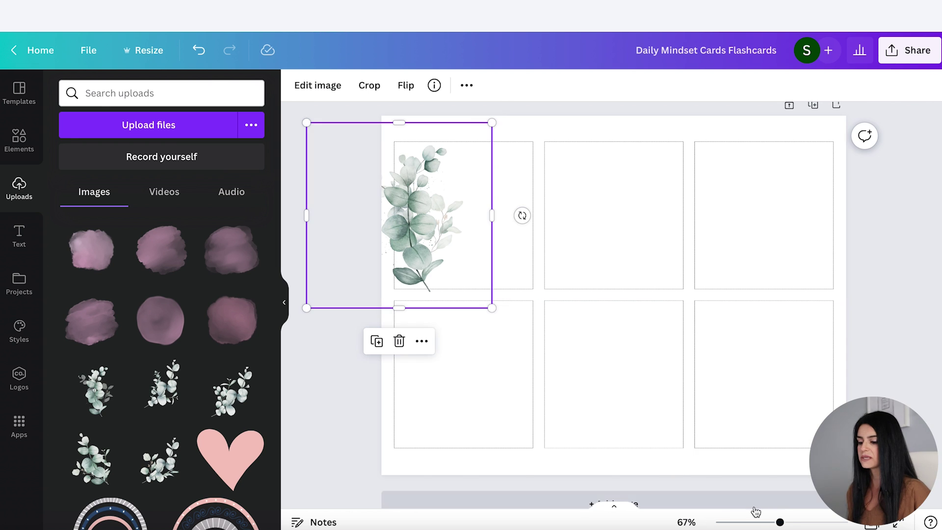
- Crop the eucalyptus image so that it stays within the top-left card's dashed border
left_click_drag(781, 523, 805, 523)
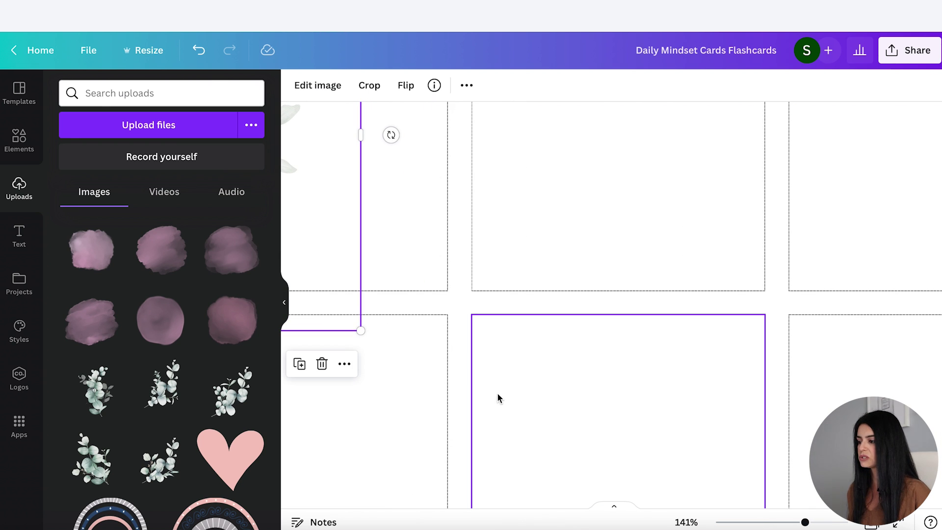
scroll(524, 399, "left", 5)
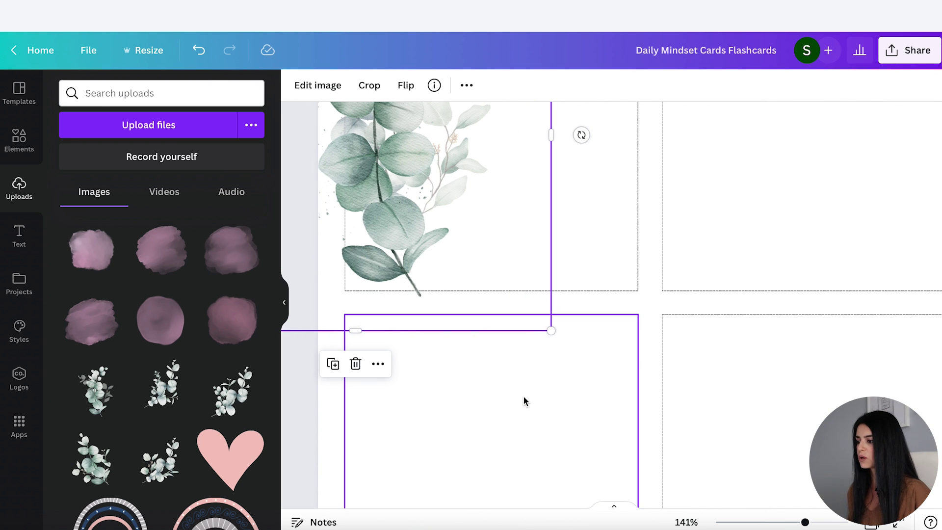
left_click_drag(355, 331, 355, 290)
scroll(491, 294, "up", 1)
scroll(561, 384, "down", 5)
left_click_drag(358, 217, 429, 212)
left_click_drag(470, 147, 470, 163)
left_click(780, 523)
- Place the light pink watercolor splash from the uploads on the top-left card and send it behind the eucalyptus
left_click_drag(91, 249, 475, 210)
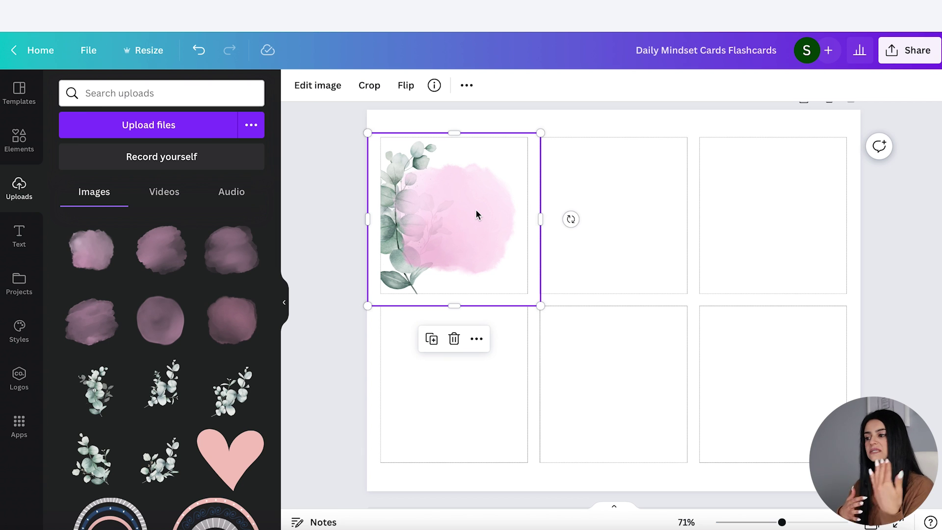
left_click(512, 158)
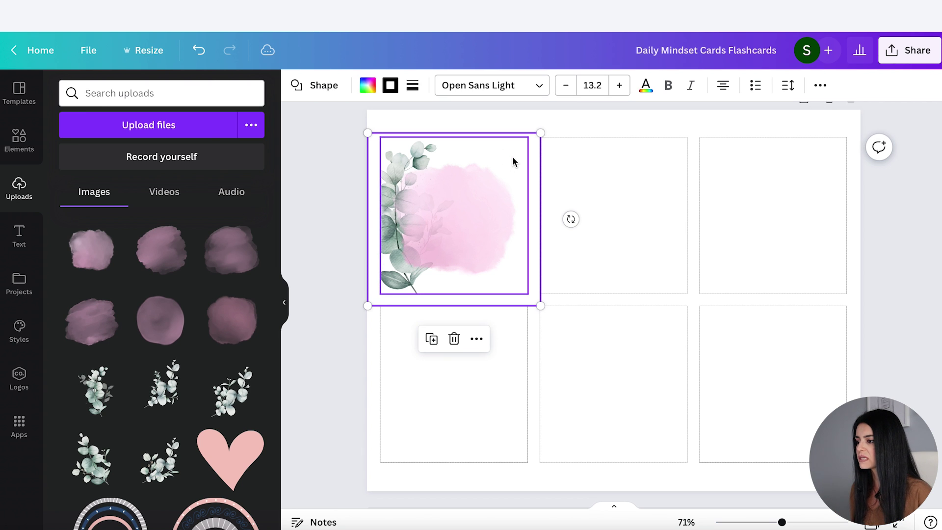
right_click(476, 202)
left_click(547, 318)
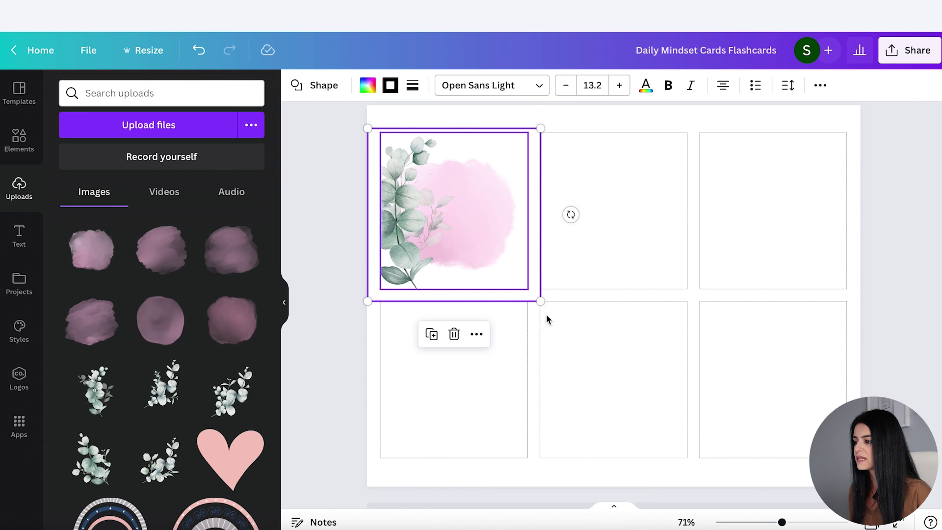
left_click(536, 121)
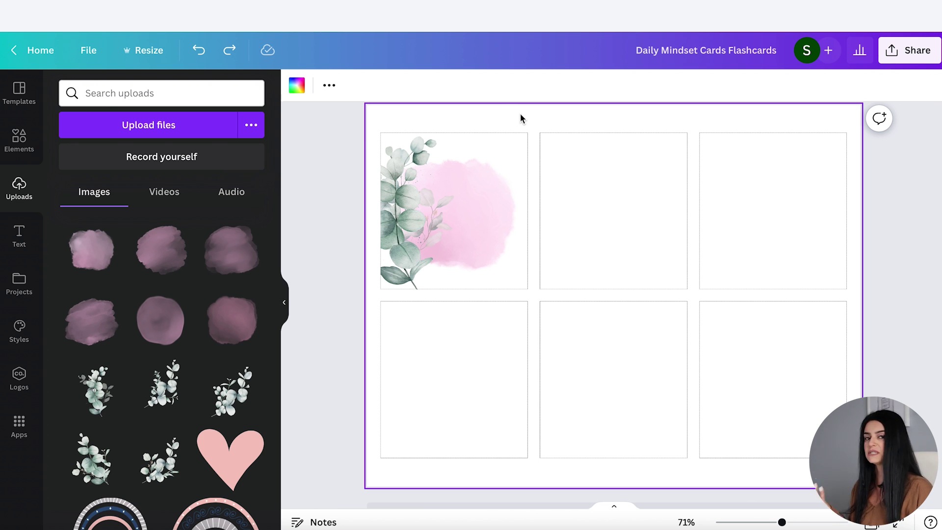
- Add a heading on the top-middle card reading "I am more than enough", broken over three lines
left_click(20, 236)
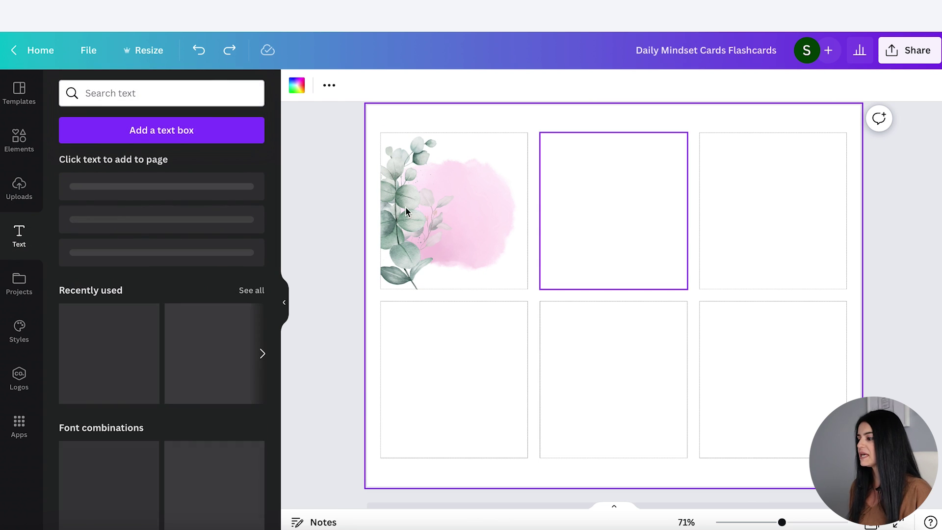
left_click(139, 194)
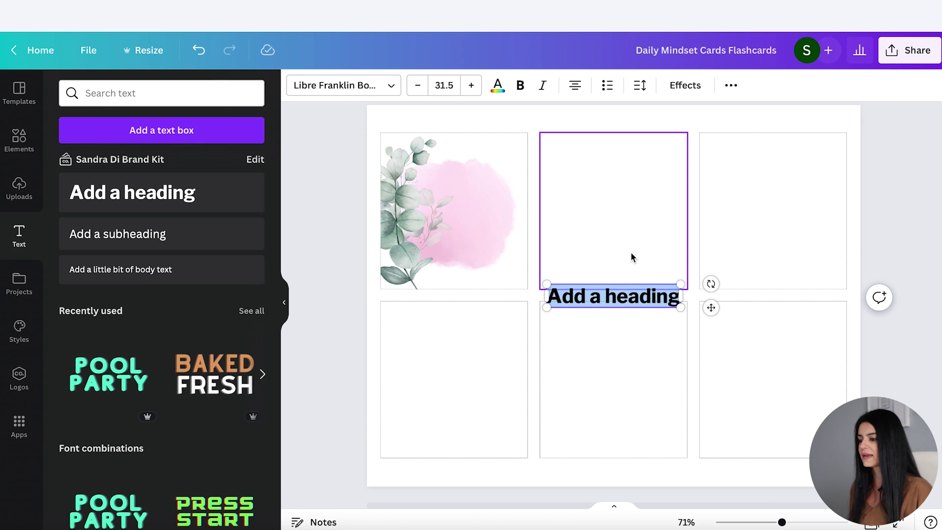
left_click_drag(627, 279, 643, 212)
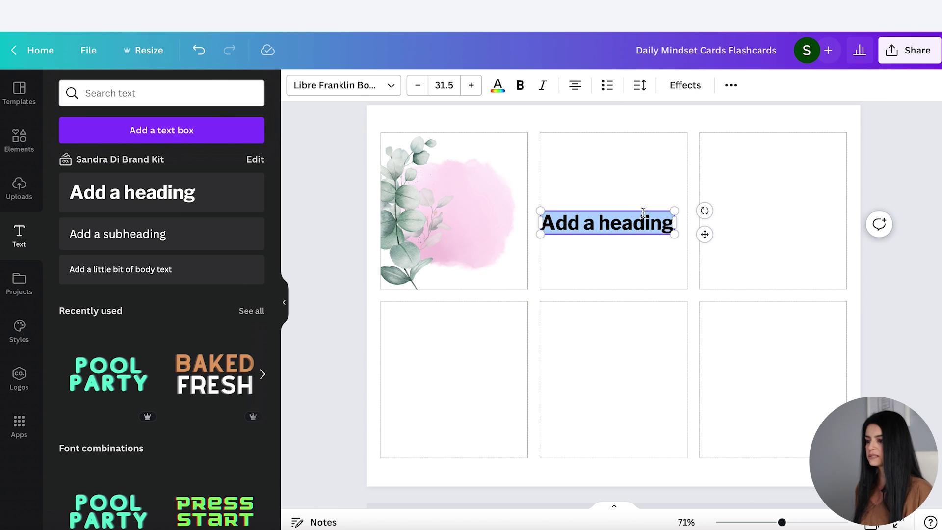
type("I am more than")
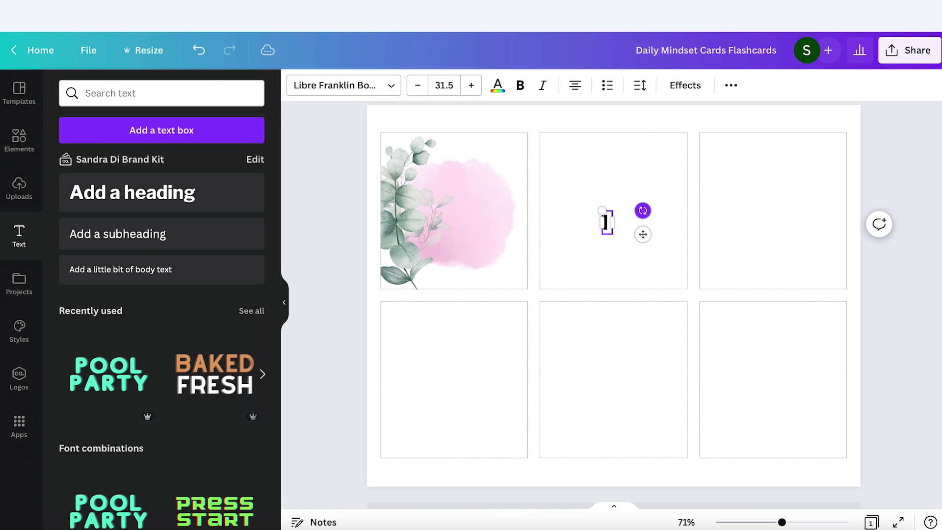
key("Return")
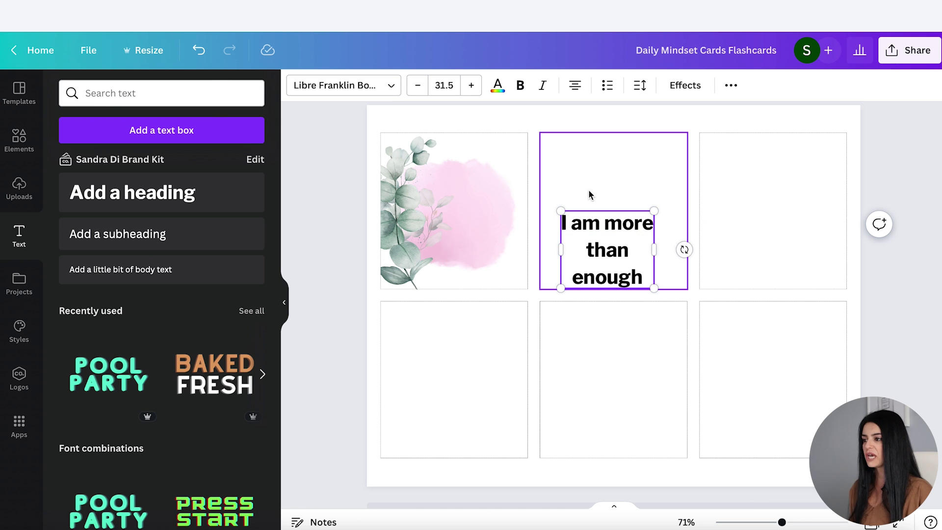
- Change the affirmation text's font to Starlights and set its size to 64
left_click(356, 88)
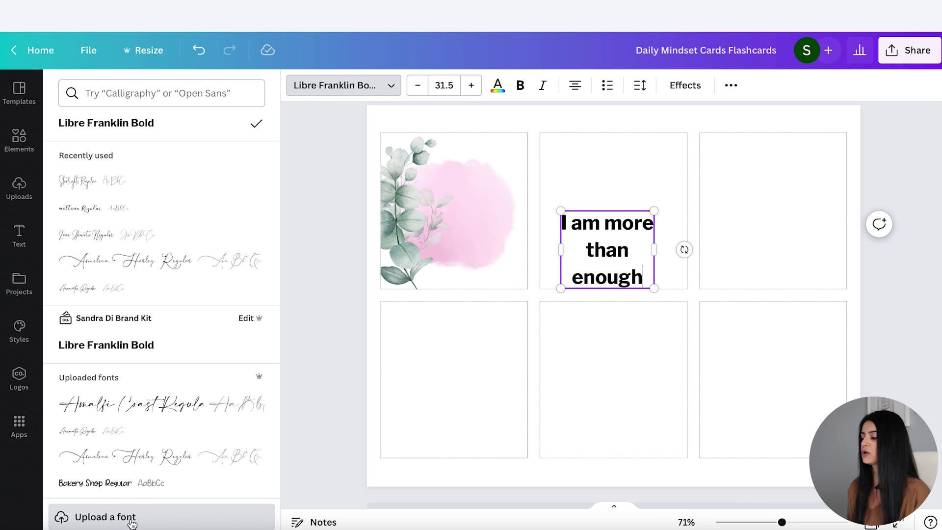
key("ctrl+z")
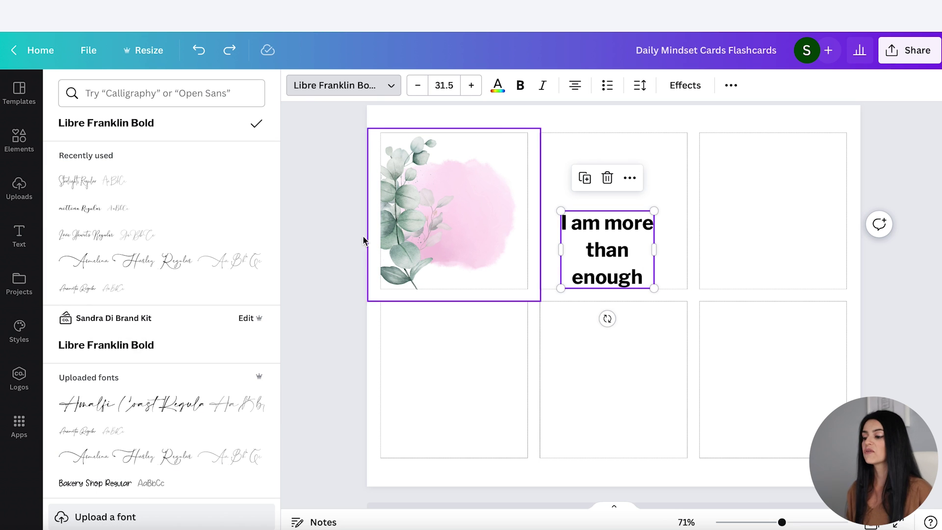
left_click(73, 185)
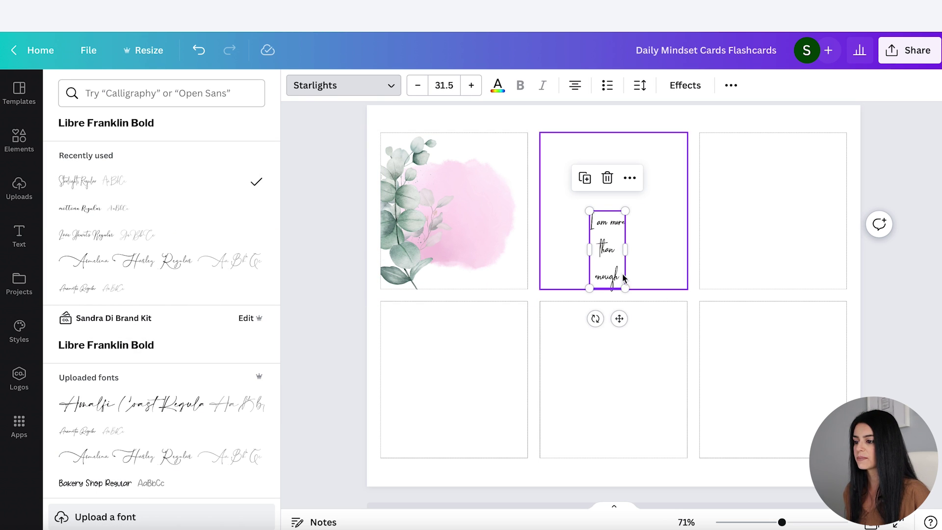
left_click(454, 86)
scroll(476, 329, "down", 5)
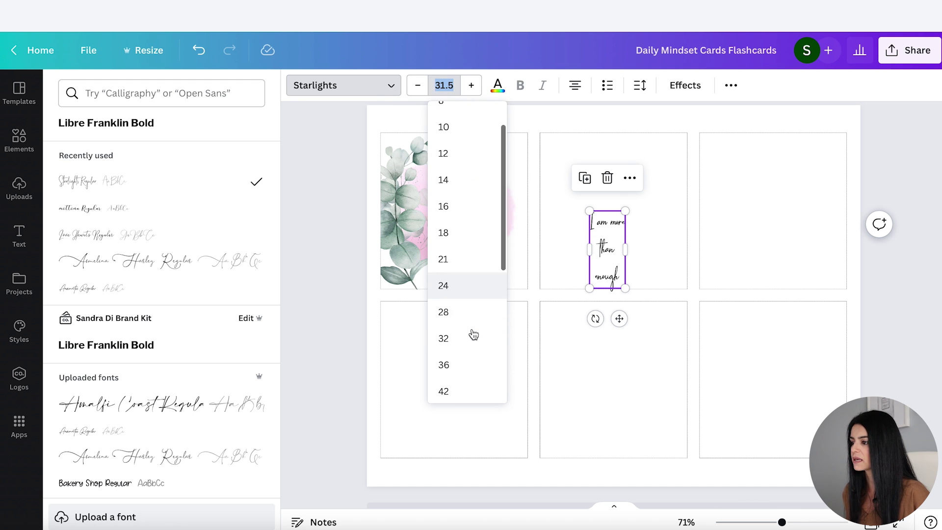
left_click(468, 332)
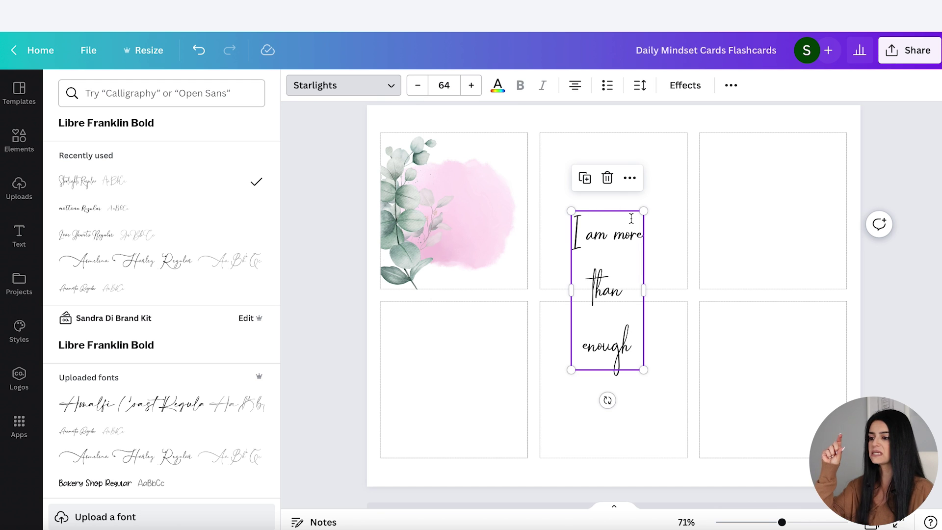
- Reduce the affirmation text's line spacing and move the text onto the pink splash in the top-left card
left_click(640, 86)
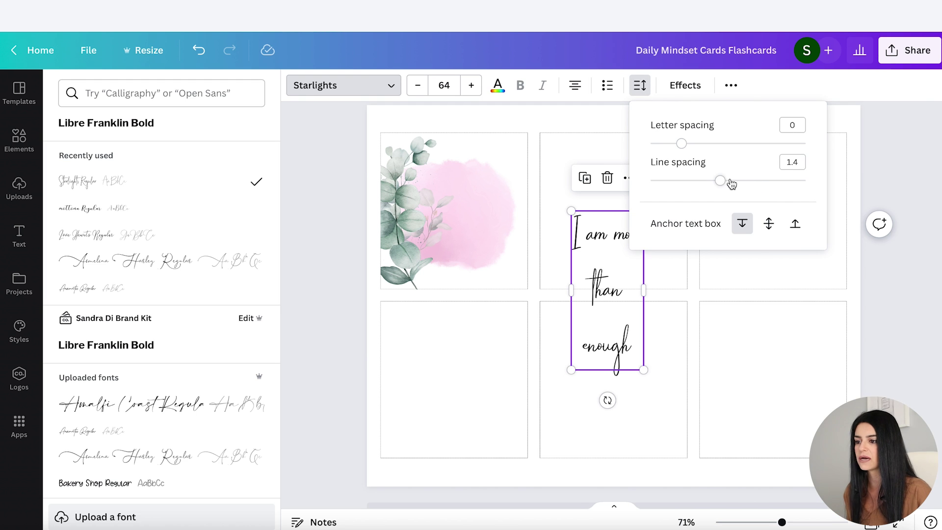
left_click_drag(723, 184, 672, 185)
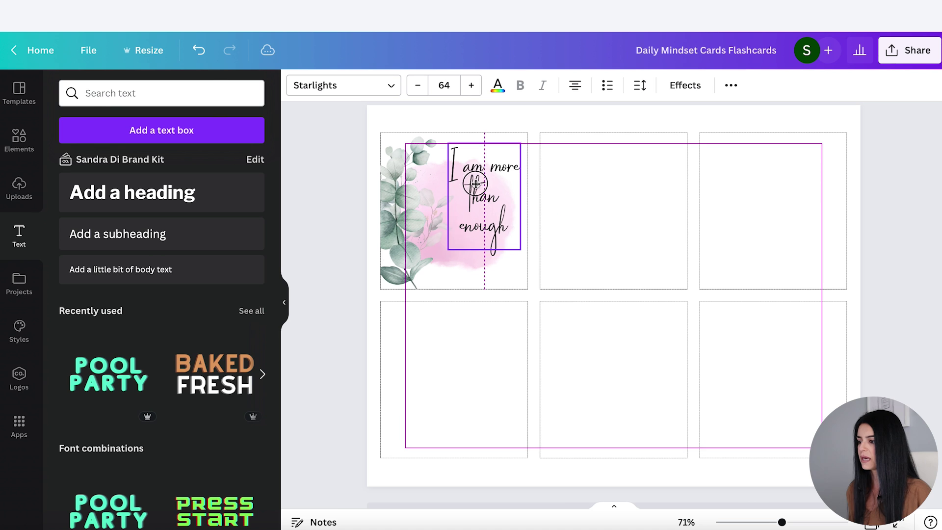
left_click_drag(475, 183, 471, 193)
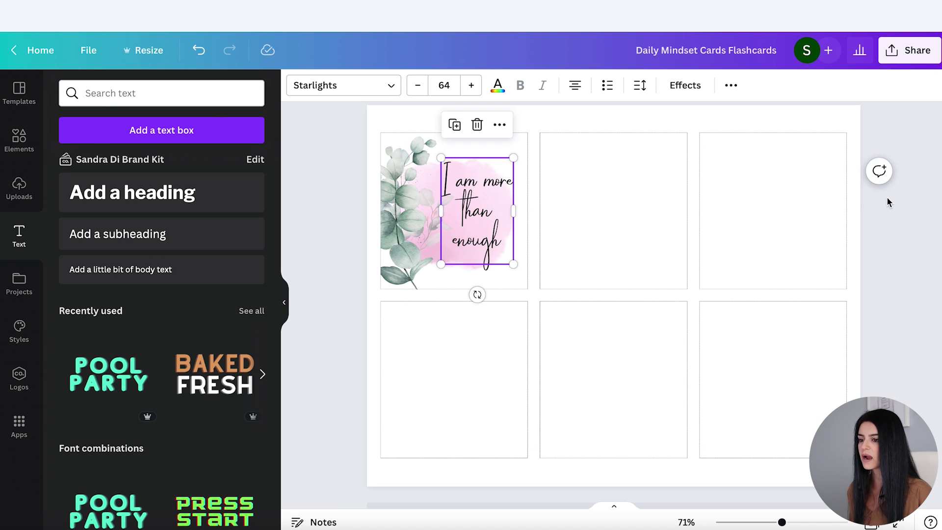
- Place a eucalyptus branch from the uploads on the top-middle card and crop it to the card's right and bottom edges
left_click(881, 213)
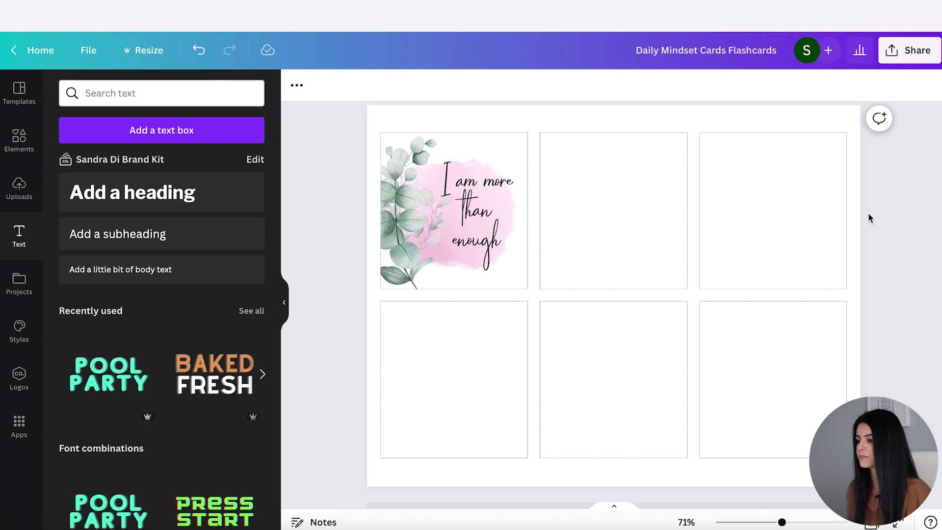
left_click(19, 189)
left_click(233, 390)
left_click_drag(693, 388, 622, 305)
left_click_drag(564, 236, 645, 263)
left_click_drag(726, 179, 744, 154)
left_click_drag(744, 242, 687, 241)
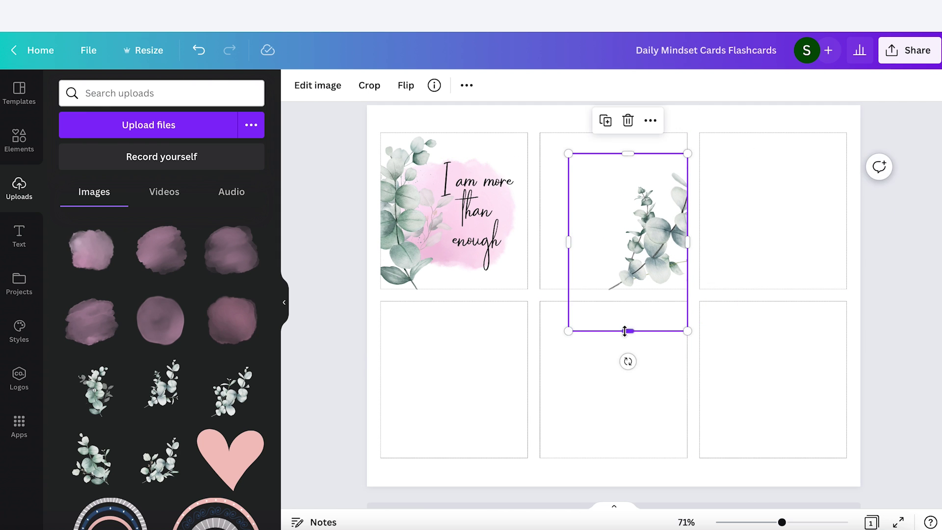
left_click_drag(628, 331, 628, 290)
- Place a pink watercolor splash from the uploads on the top-middle card and layer it behind the eucalyptus
left_click(159, 255)
left_click_drag(757, 436, 694, 295)
key("ctrl+alt+bracketleft")
right_click(606, 153)
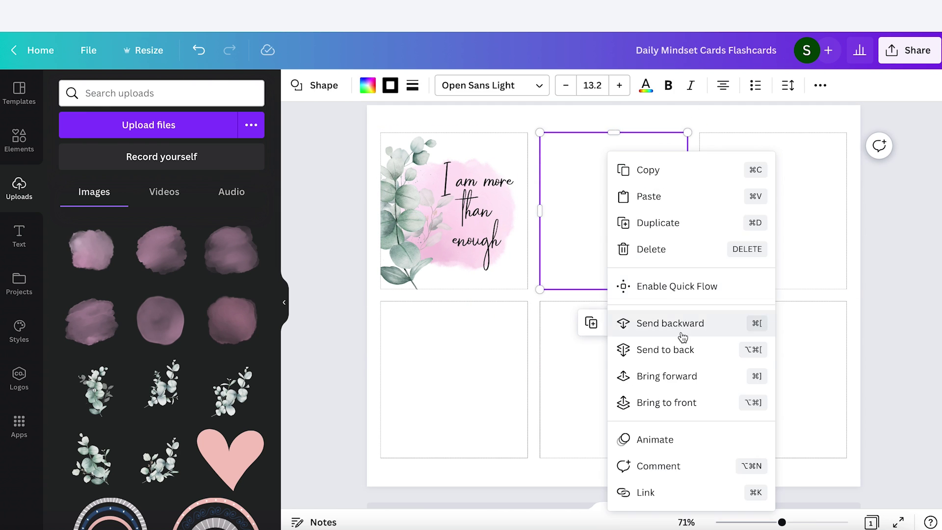
left_click(683, 330)
left_click(699, 124)
- Duplicate the affirmation text onto the top-middle card and change its wording to "I choose to be happy today"
left_click(475, 216)
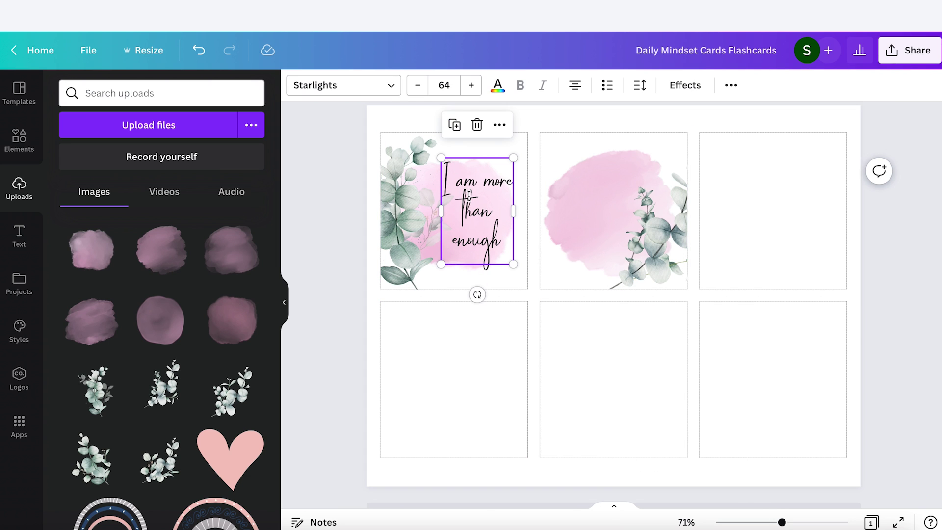
key("Escape")
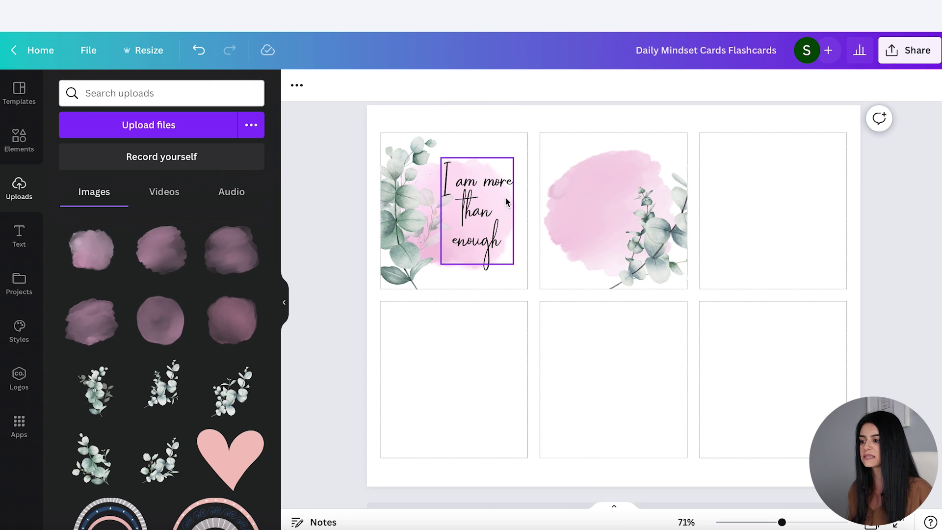
left_click(476, 208)
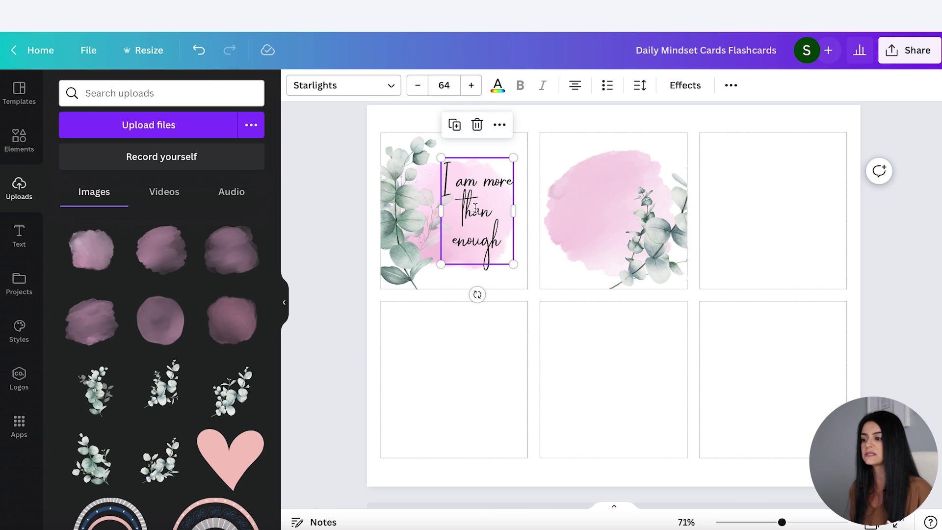
key("ctrl+d")
left_click_drag(483, 216, 612, 213)
left_click_drag(630, 255, 577, 186)
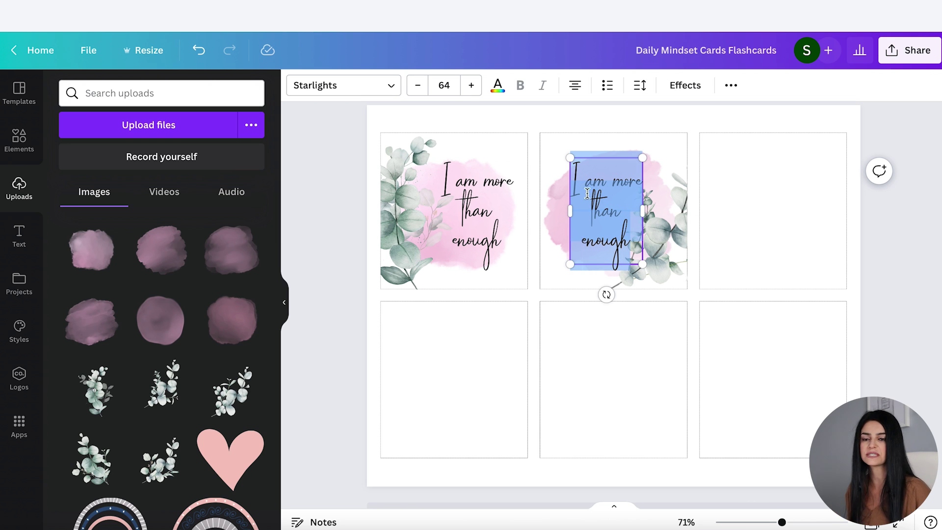
type("choose to be happy today")
key("Escape")
key("Escape")
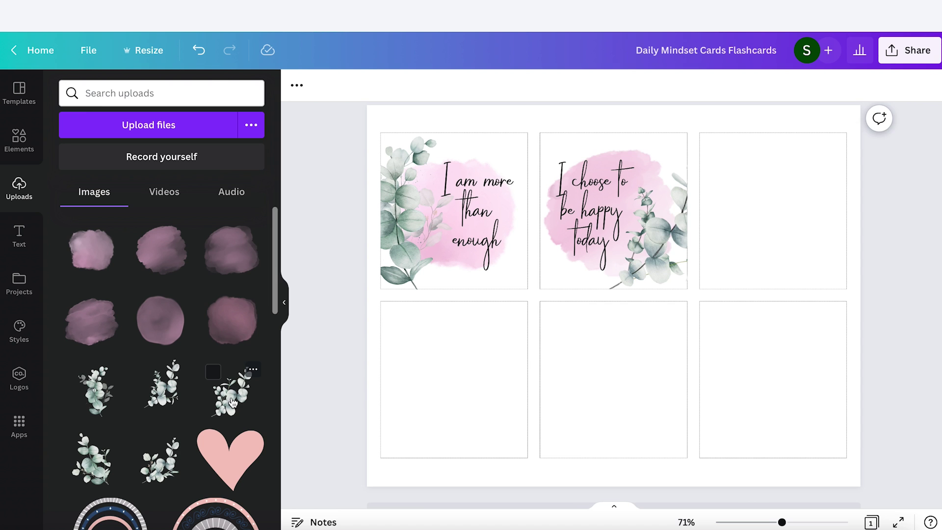
- Place a eucalyptus branch on the top-right card, turn it upside down and crop it to the card's left edge
left_click(233, 402)
left_click_drag(784, 294, 704, 175)
left_click(591, 211)
left_click_drag(638, 343, 738, 126)
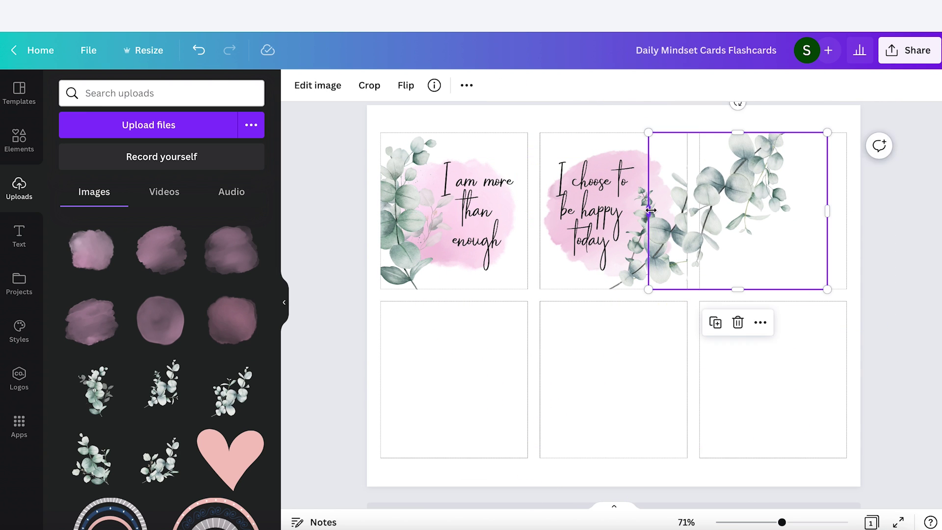
left_click_drag(650, 210, 698, 211)
- Resize a pink watercolor splash, place it on the top-right card and send it behind the eucalyptus
left_click_drag(317, 304, 649, 287)
left_click_drag(833, 448, 624, 322)
left_click_drag(543, 235, 764, 221)
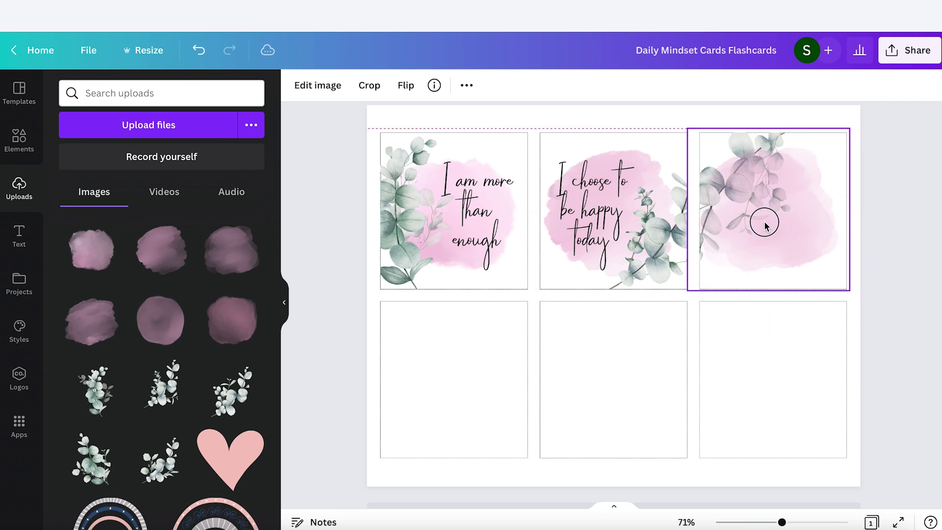
key("ctrl+bracketleft")
left_click(922, 277)
- Place a differently shaped pink watercolor splash from the uploads on each of the three bottom-row cards, sized to fit
left_click(96, 330)
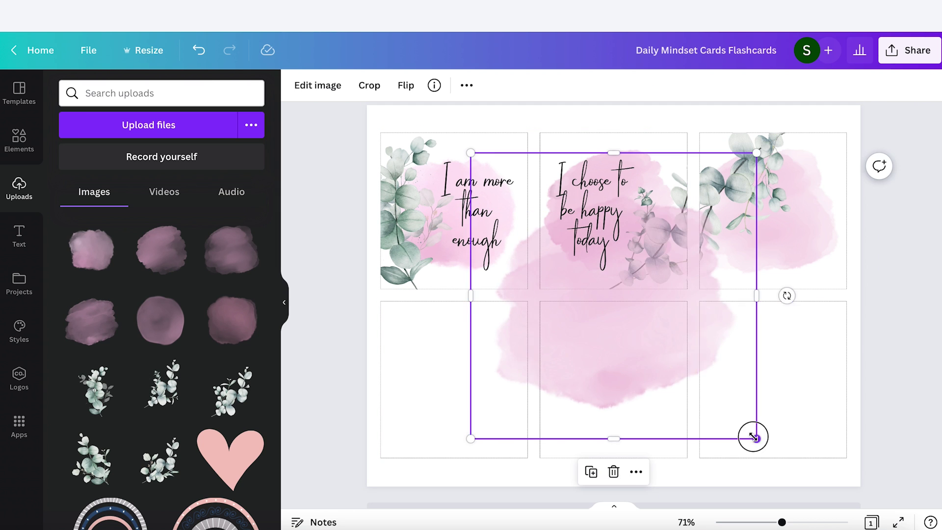
left_click_drag(752, 435, 615, 296)
left_click_drag(538, 217, 447, 381)
left_click(172, 343)
left_click_drag(752, 435, 637, 295)
left_click_drag(545, 228, 608, 385)
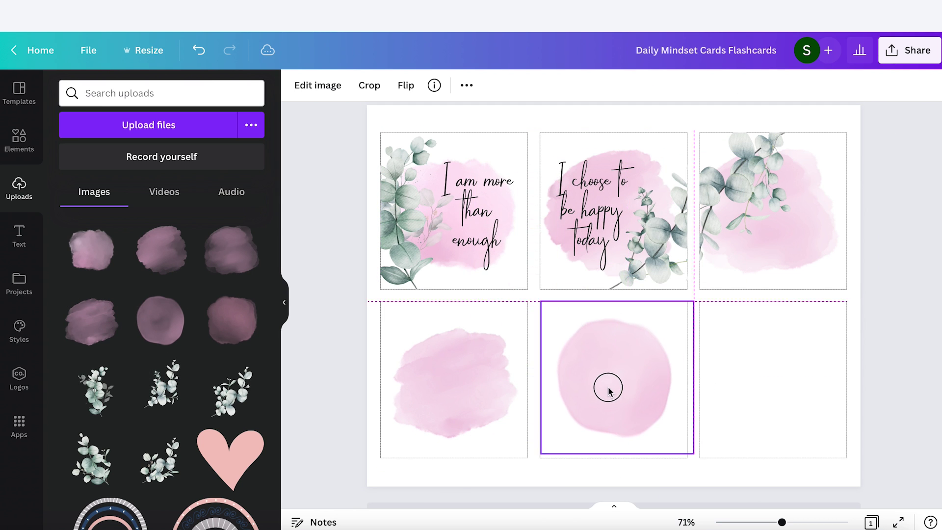
left_click_drag(693, 453, 628, 310)
left_click_drag(549, 231, 757, 404)
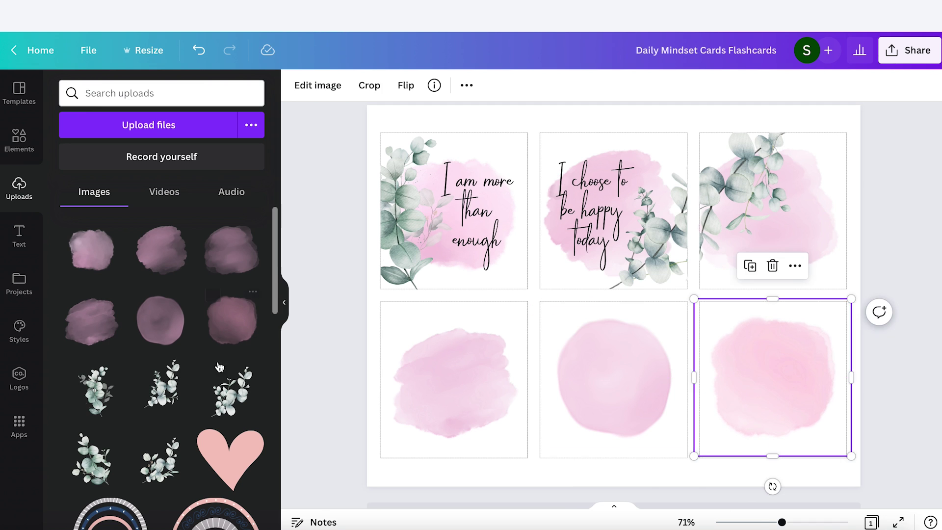
- Add a eucalyptus branch to the bottom-left card's upper right corner, rotated upside down and cropped to the card's edges
left_click(160, 459)
left_click_drag(756, 439, 634, 316)
left_click_drag(561, 269, 421, 416)
left_click_drag(319, 380, 381, 380)
left_click_drag(433, 472, 440, 250)
left_click_drag(440, 351, 481, 330)
left_click(474, 210)
- Add a eucalyptus branch to the bottom-middle card's lower left corner and crop it to the card's left and bottom edges
left_click(91, 458)
left_click_drag(657, 330, 610, 435)
left_click_drag(496, 401, 541, 400)
left_click_drag(640, 473, 628, 458)
left_click(855, 326)
- Add another eucalyptus branch from the uploads to the page and flip it horizontally and vertically
left_click_drag(160, 461, 709, 356)
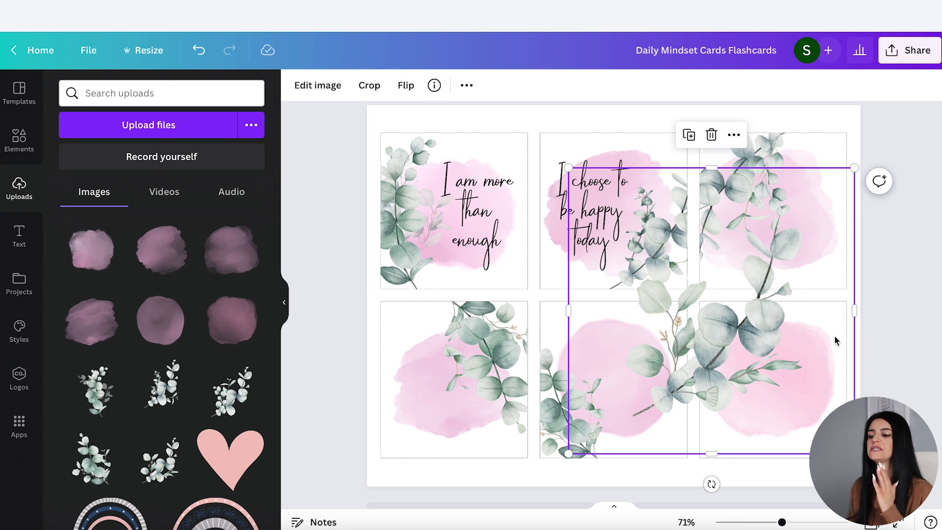
left_click(406, 85)
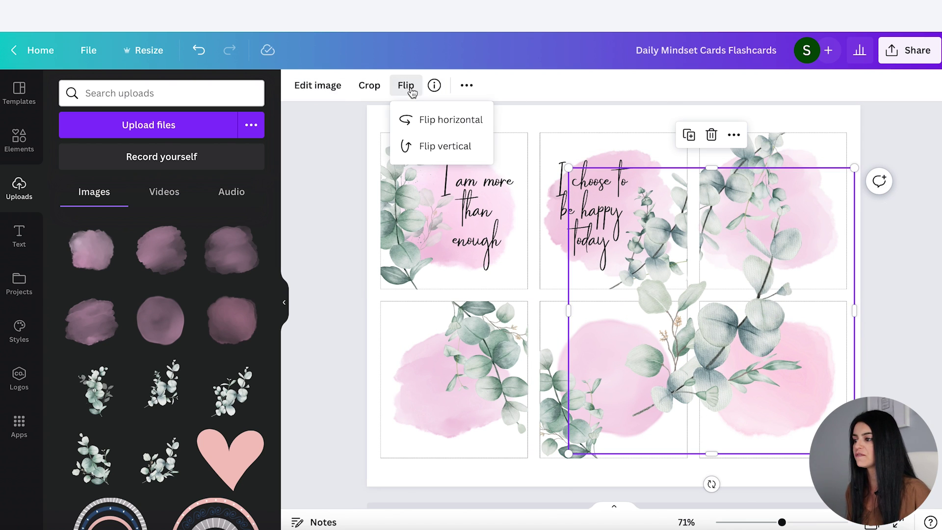
left_click(451, 121)
left_click(446, 146)
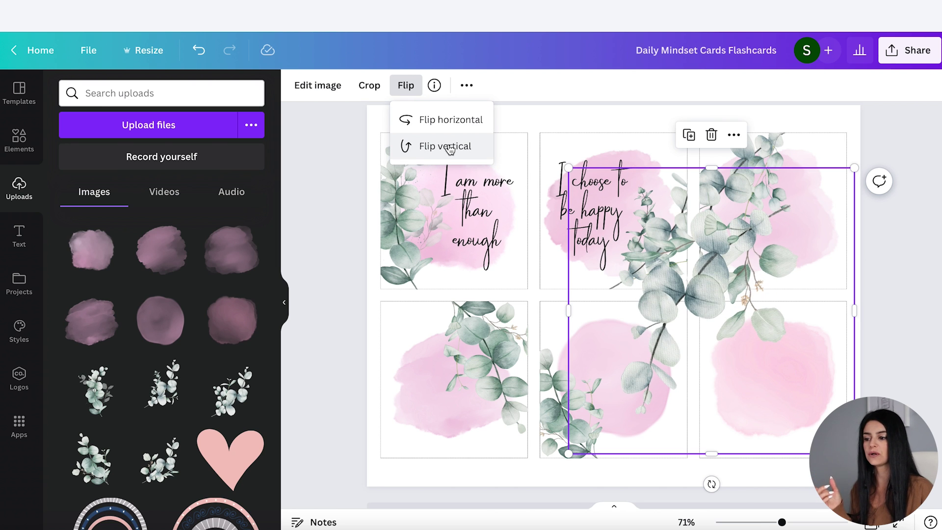
- Shrink the flipped eucalyptus branch, rotate it half a turn and move it to the bottom-right card's lower right corner
left_click_drag(854, 453, 711, 311)
left_click_drag(641, 340, 641, 195)
left_click_drag(653, 231, 834, 404)
left_click(919, 318)
- Duplicate the "I choose to be happy today" text and move the copy onto the top-right card
scroll(918, 317, "down", 1)
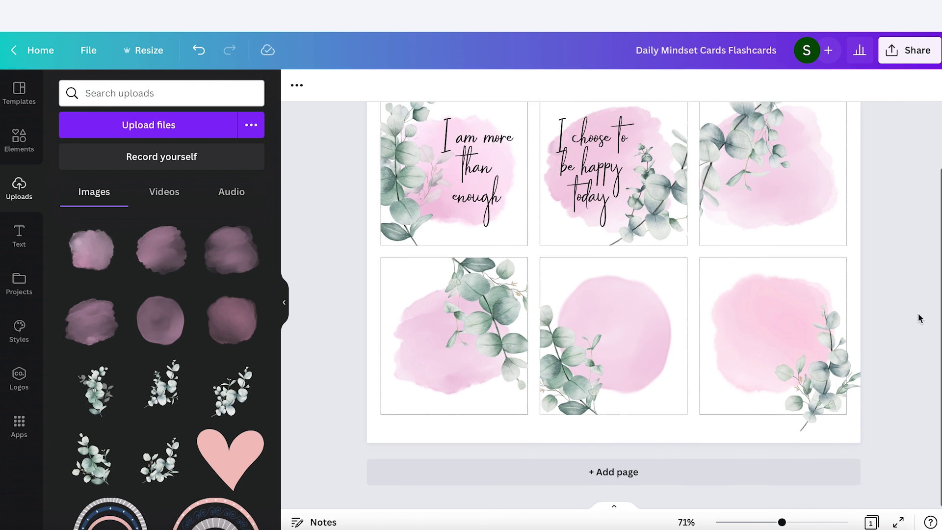
scroll(771, 458, "up", 5)
left_click(572, 351)
scroll(784, 361, "right", 4)
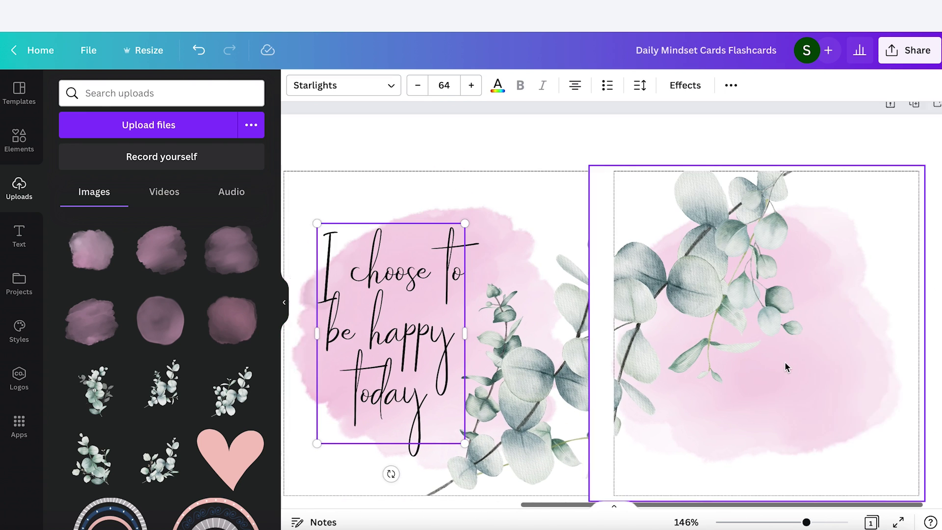
key("ctrl+d")
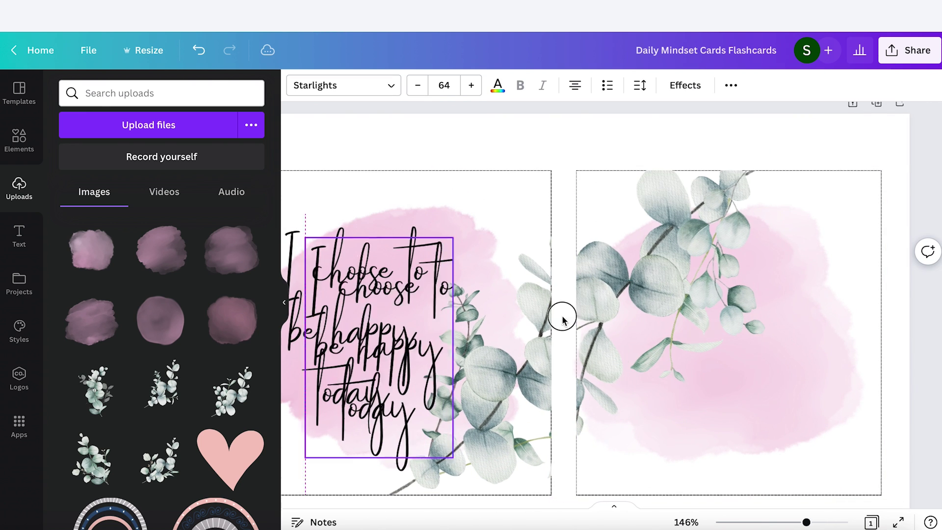
left_click_drag(373, 344, 765, 387)
- Change the copied text to "I am proud of myself" and move it to the lower right of the top-right card's splash
double_click(752, 442)
key("BackSpace")
key("BackSpace")
key("BackSpace")
key("BackSpace")
key("BackSpace")
key("BackSpace")
key("BackSpace")
key("BackSpace")
key("BackSpace")
key("BackSpace")
key("BackSpace")
key("BackSpace")
key("BackSpace")
key("BackSpace")
key("BackSpace")
key("BackSpace")
key("BackSpace")
key("BackSpace")
key("BackSpace")
key("BackSpace")
key("BackSpace")
type("am proud of myself")
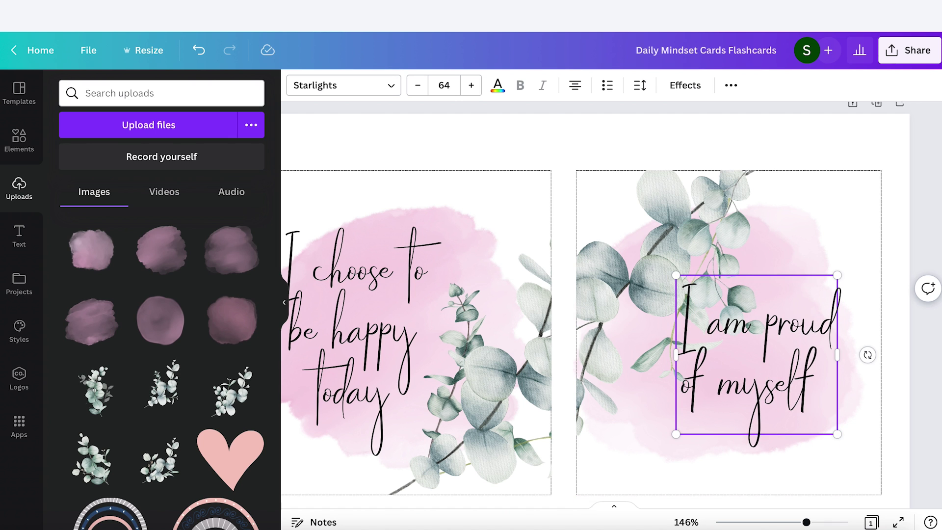
left_click_drag(756, 353, 782, 388)
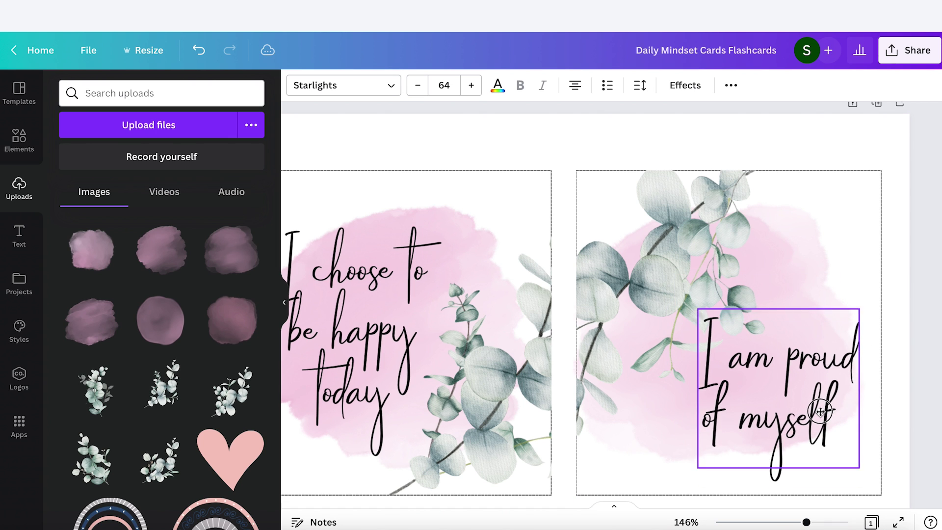
left_click(916, 383)
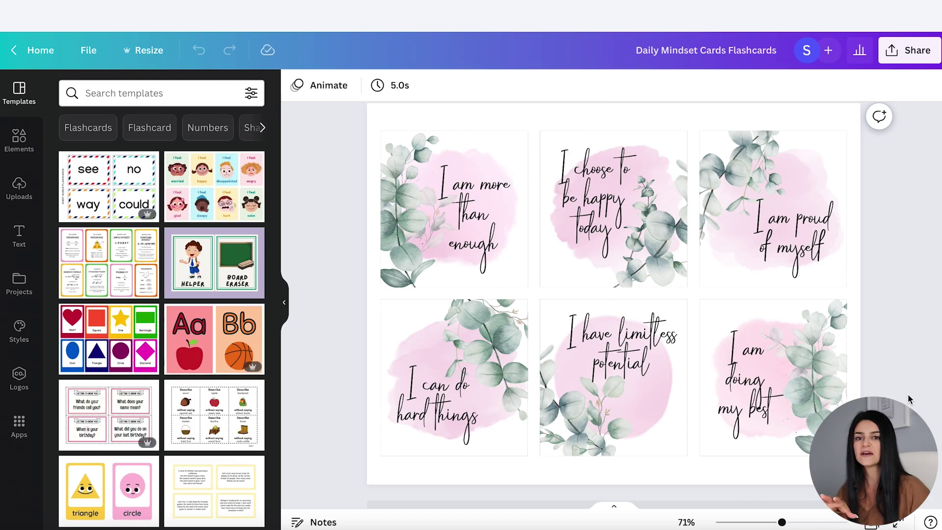
- Duplicate the page of finished cards, then delete the duplicate page
scroll(909, 398, "up", 1)
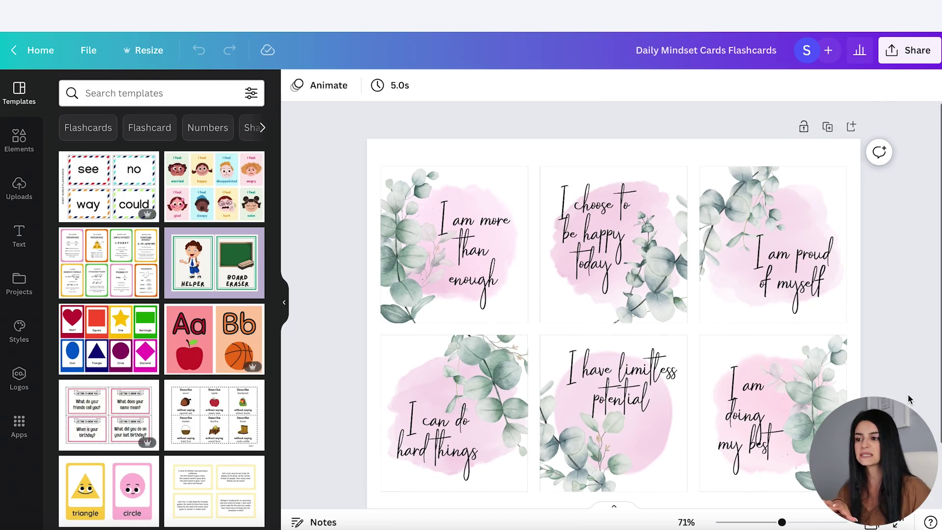
left_click(827, 128)
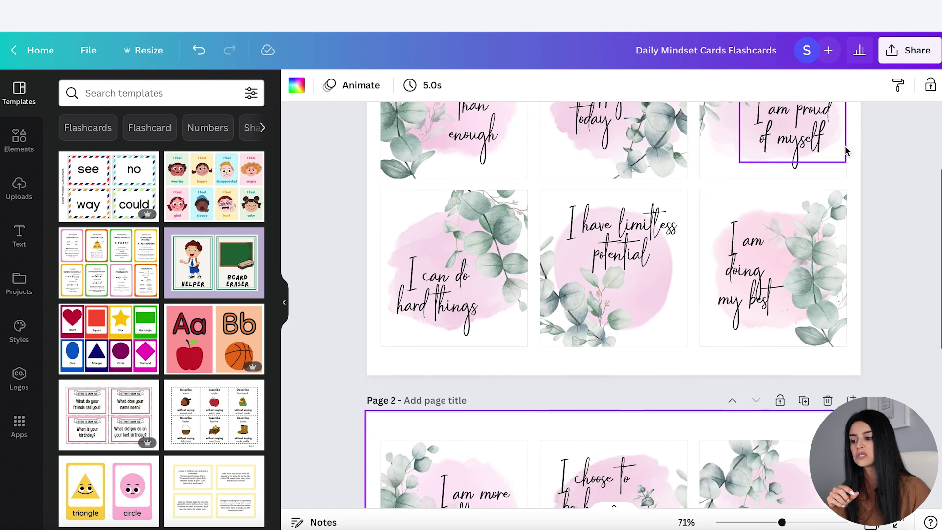
scroll(876, 272, "down", 1)
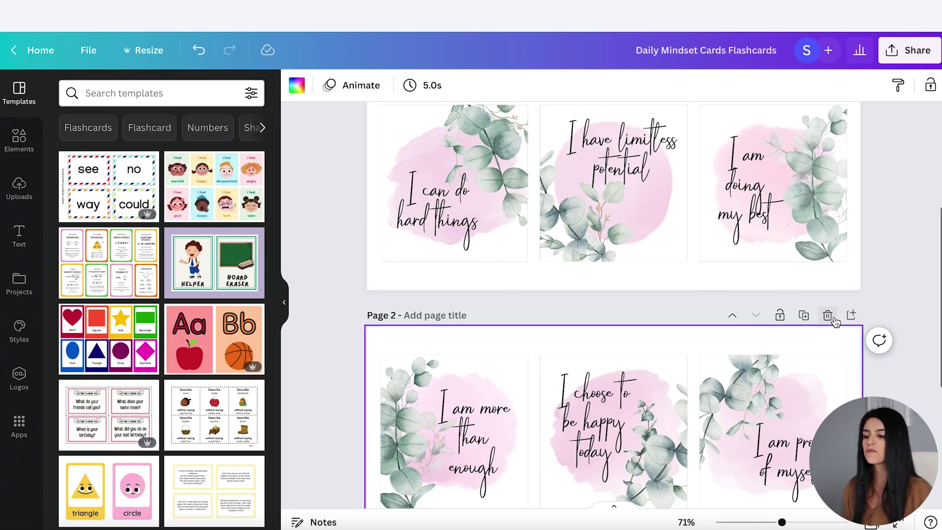
left_click(828, 314)
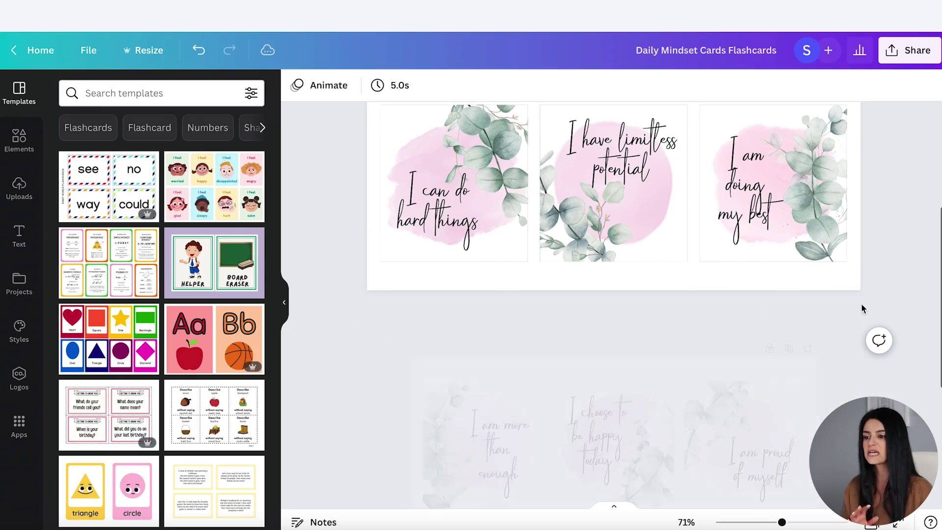
scroll(882, 304, "down", 1)
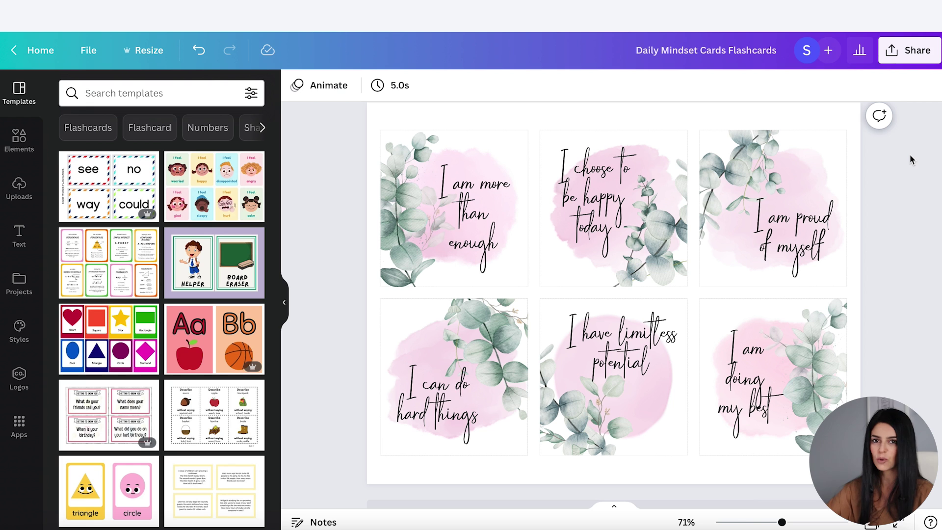
- Download the design as a PDF Print file with Flatten PDF enabled and the CMYK color profile
scroll(909, 155, "up", 2)
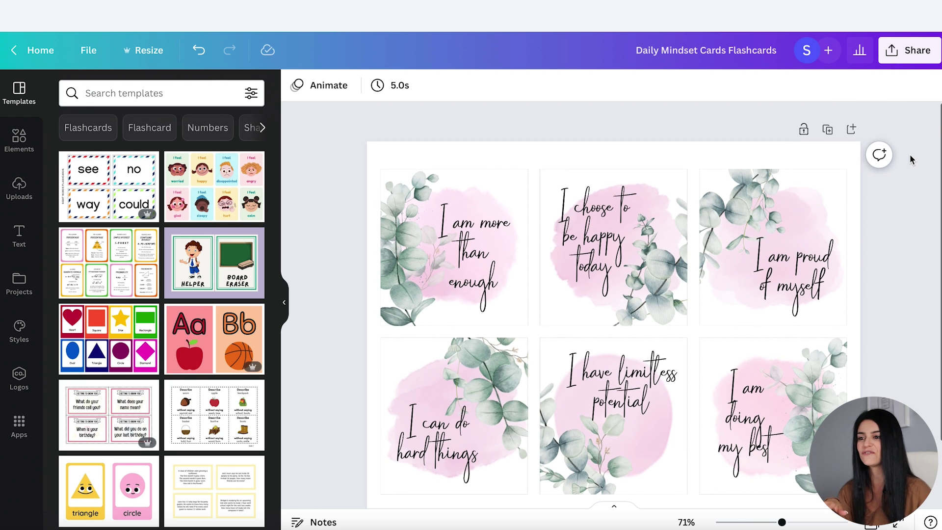
left_click(911, 58)
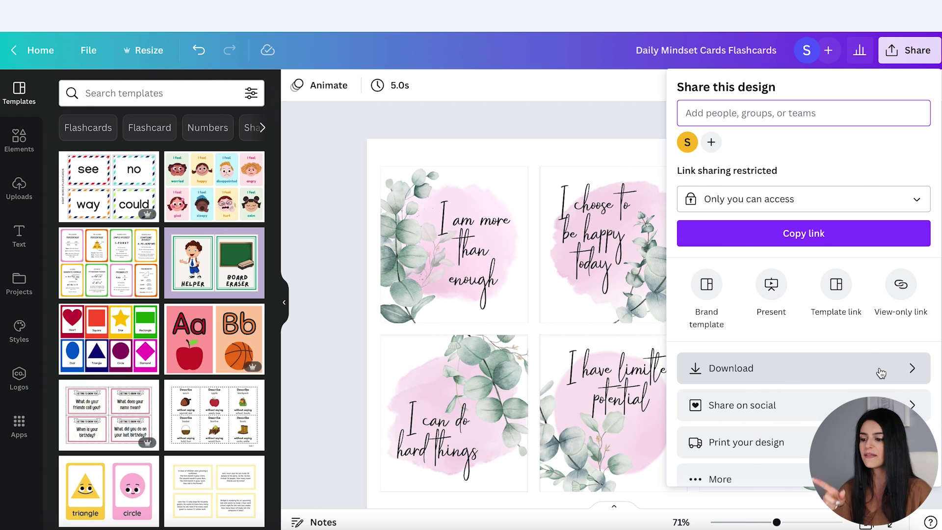
left_click(881, 373)
left_click(912, 142)
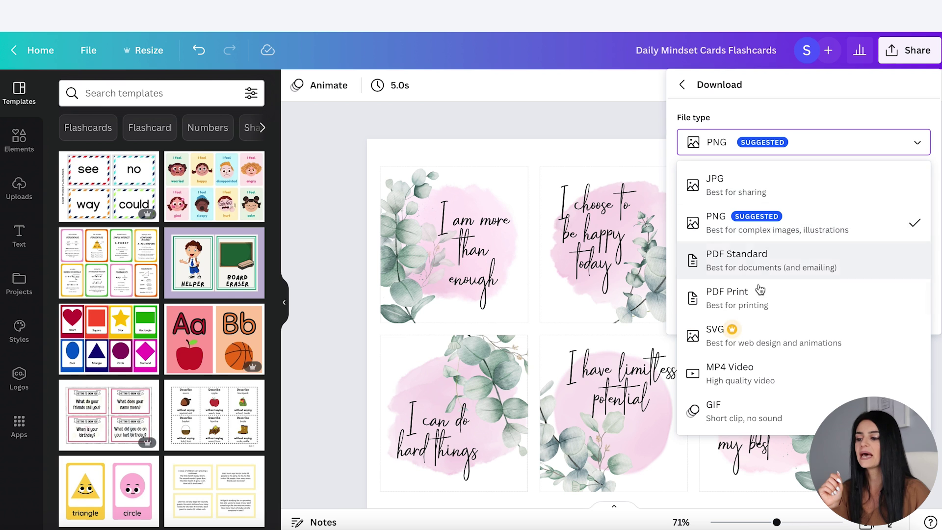
left_click(746, 307)
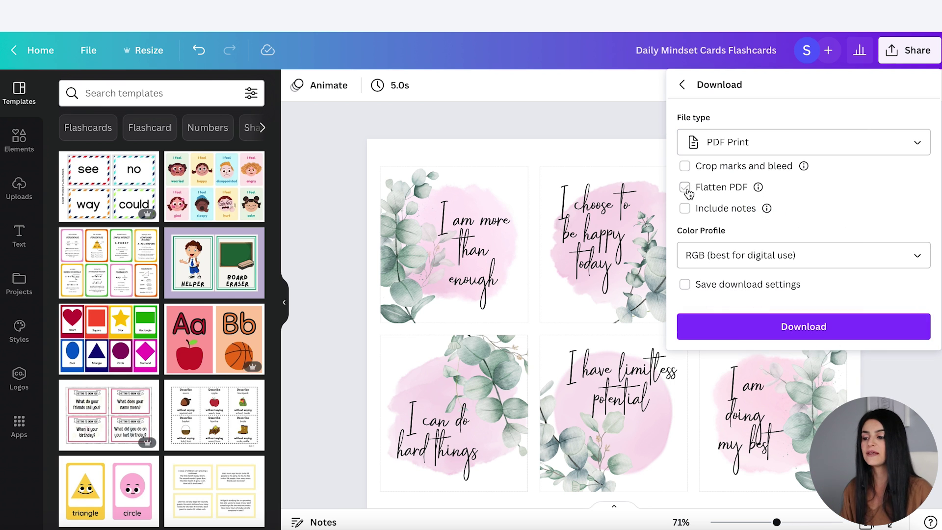
left_click(915, 259)
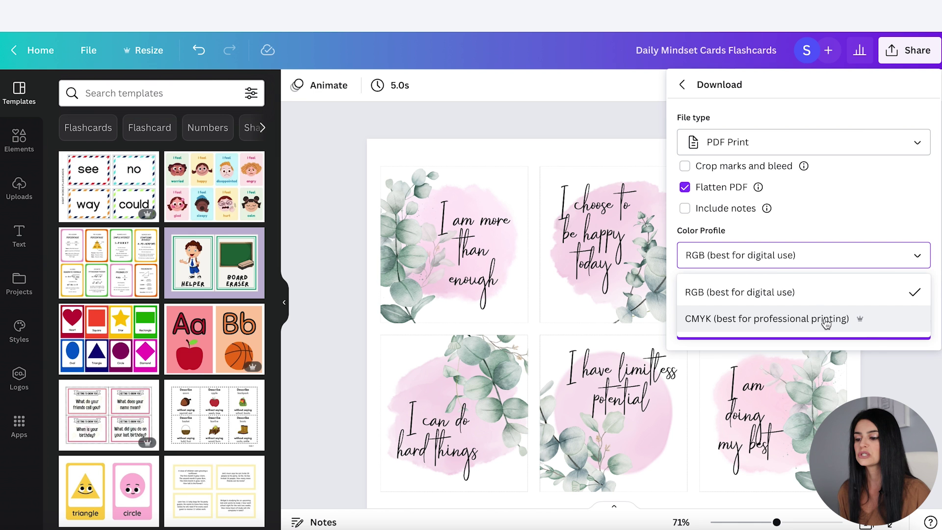
left_click(758, 392)
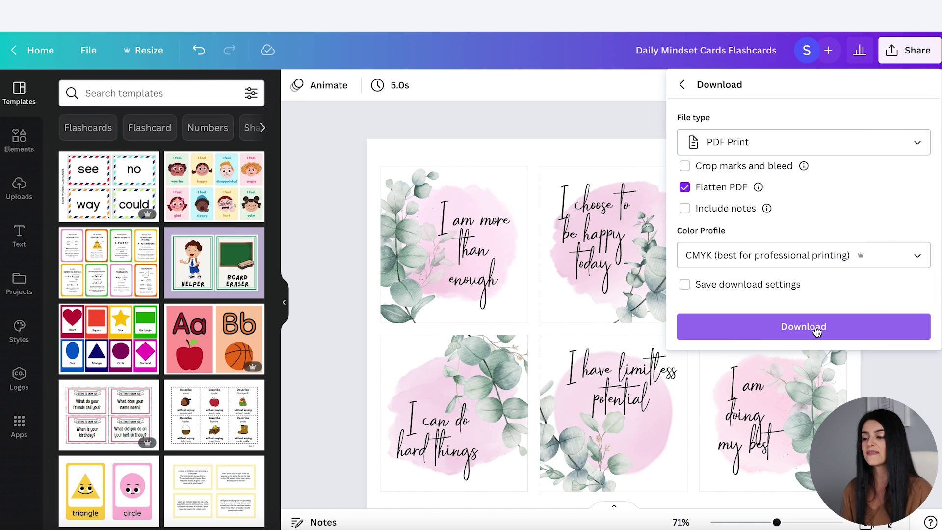
left_click(816, 331)
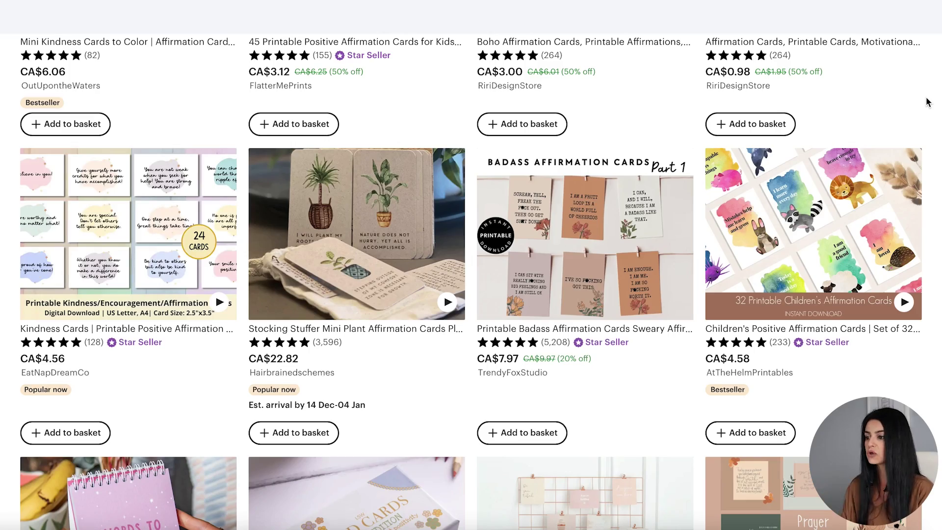
scroll(927, 102, "down", 2)
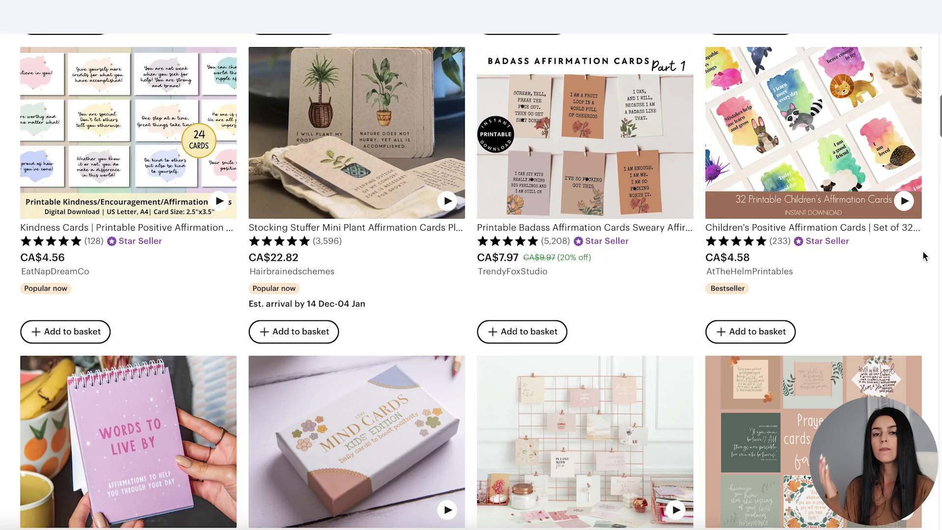
- Look through the affirmation card listings in the shop results to compare their preview images
scroll(923, 256, "down", 5)
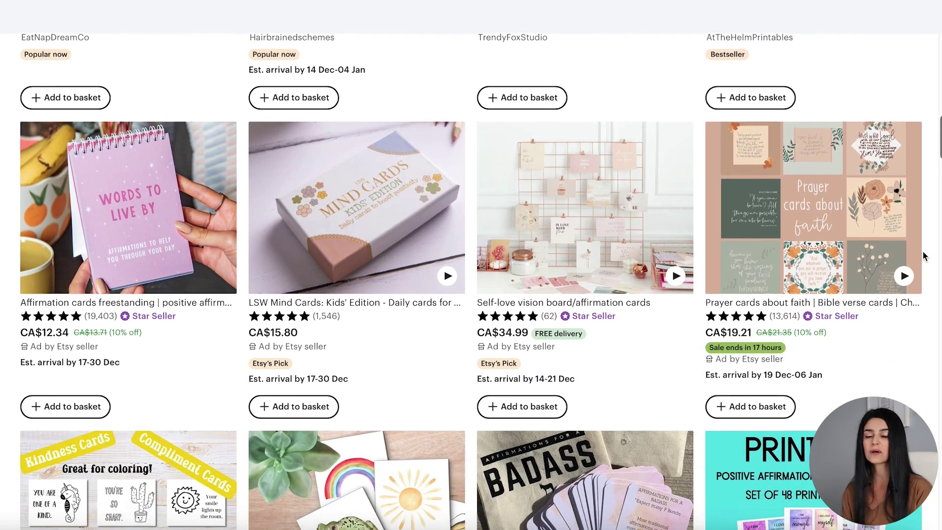
scroll(923, 256, "down", 6)
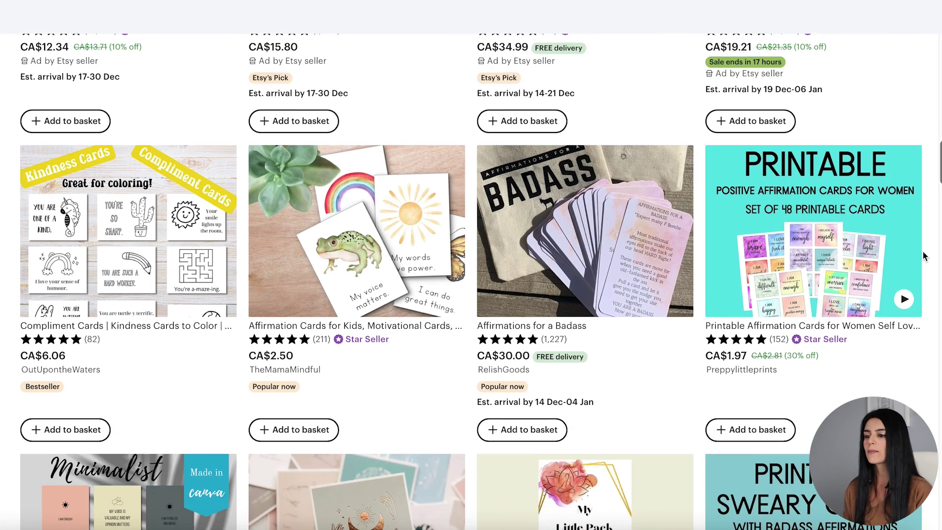
scroll(923, 256, "down", 1)
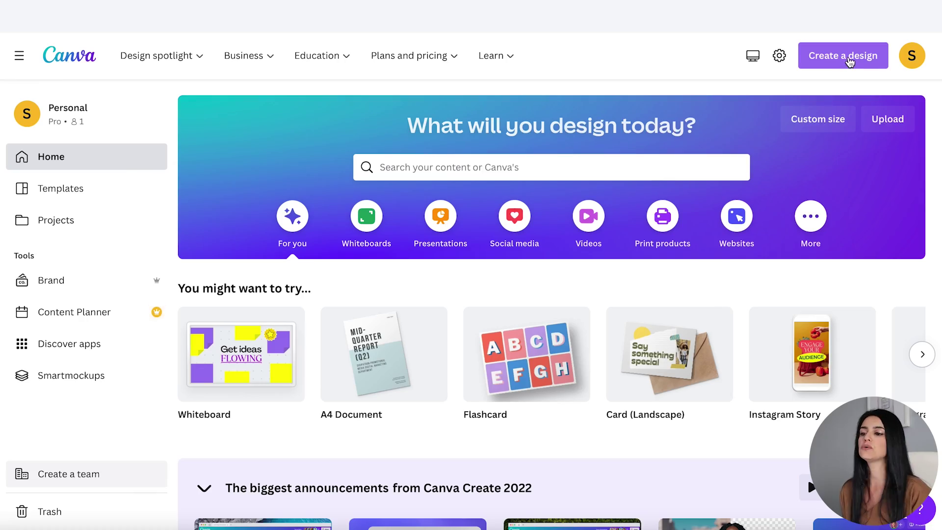
- Create a new design in Canva with a custom size of 2500 × 2500 px
left_click(850, 62)
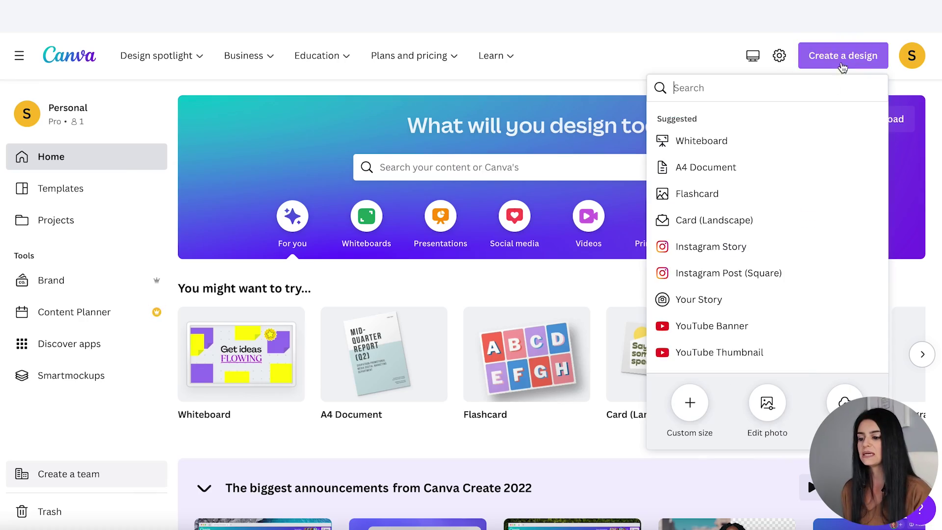
left_click(691, 400)
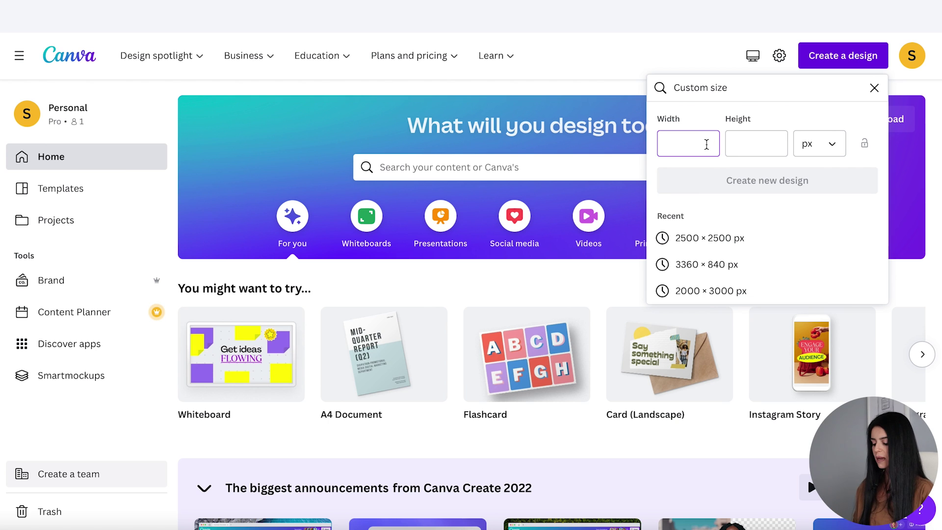
type("2500")
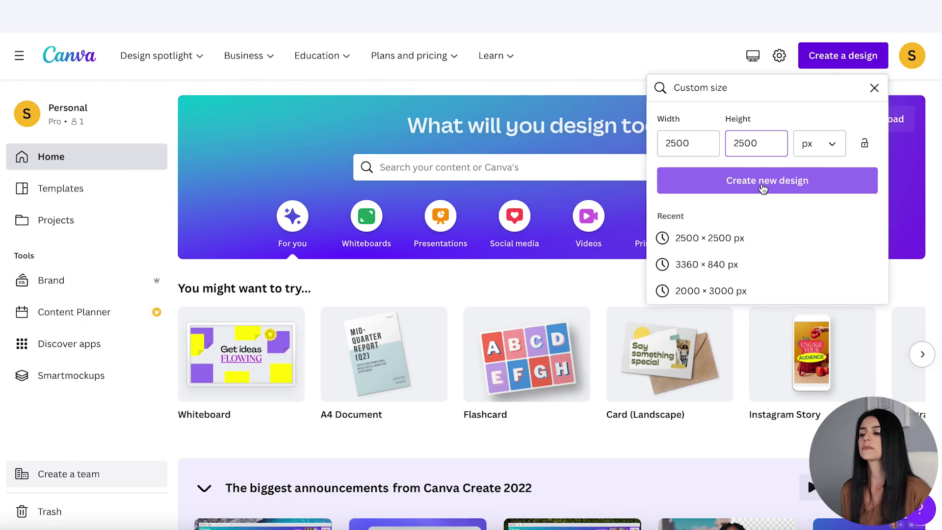
left_click(761, 181)
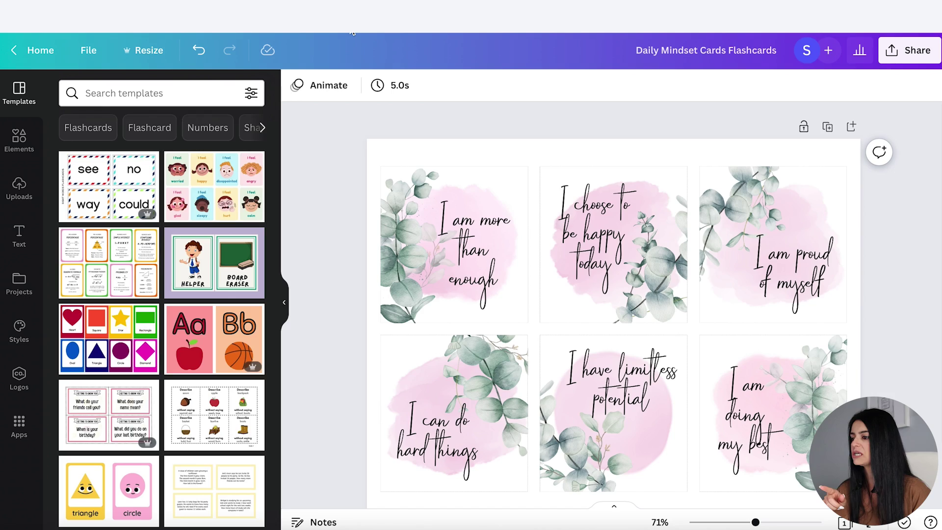
- Download the Daily Mindset Cards Flashcards design as a JPG with the quality set to 100
scroll(899, 257, "down", 1)
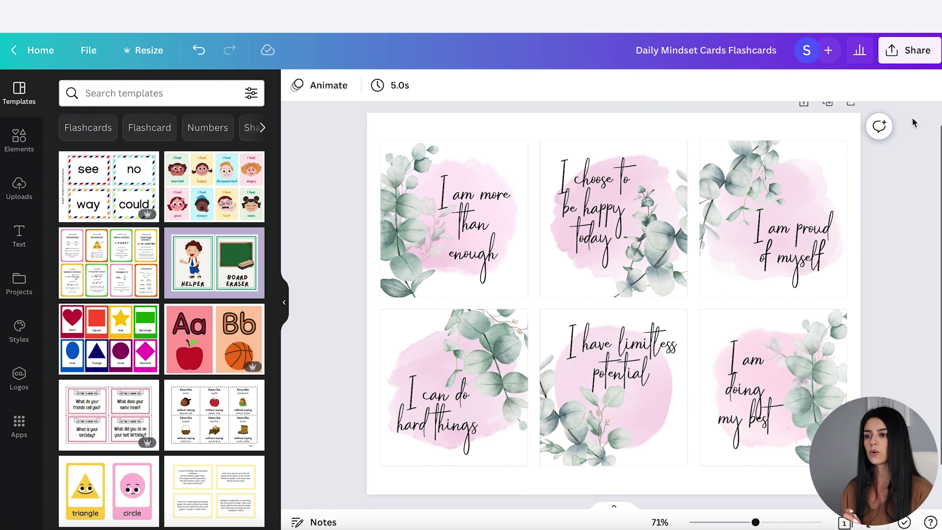
left_click(907, 61)
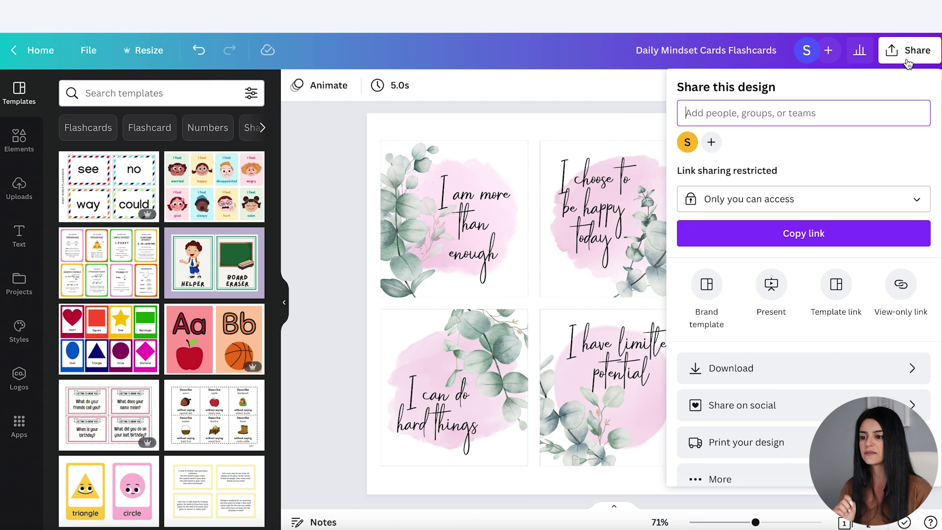
left_click(877, 371)
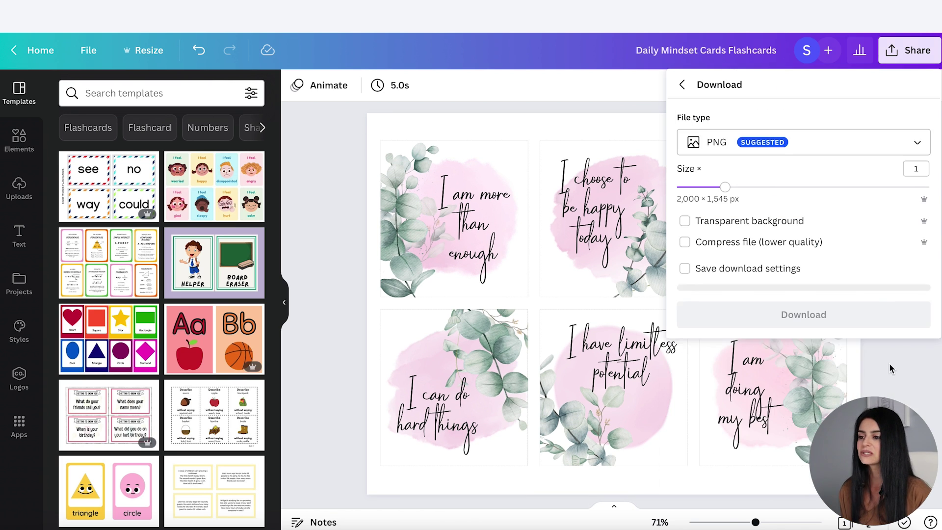
left_click(756, 145)
left_click(752, 192)
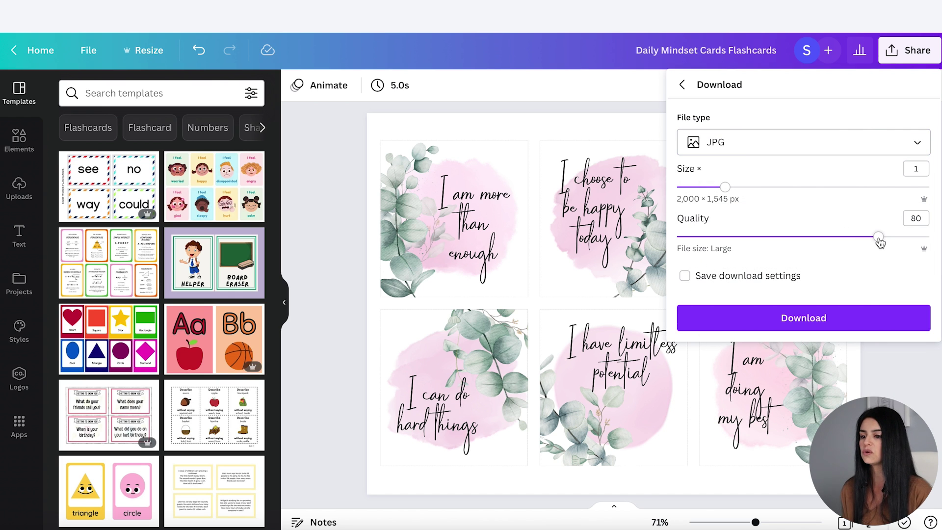
left_click_drag(900, 242, 935, 245)
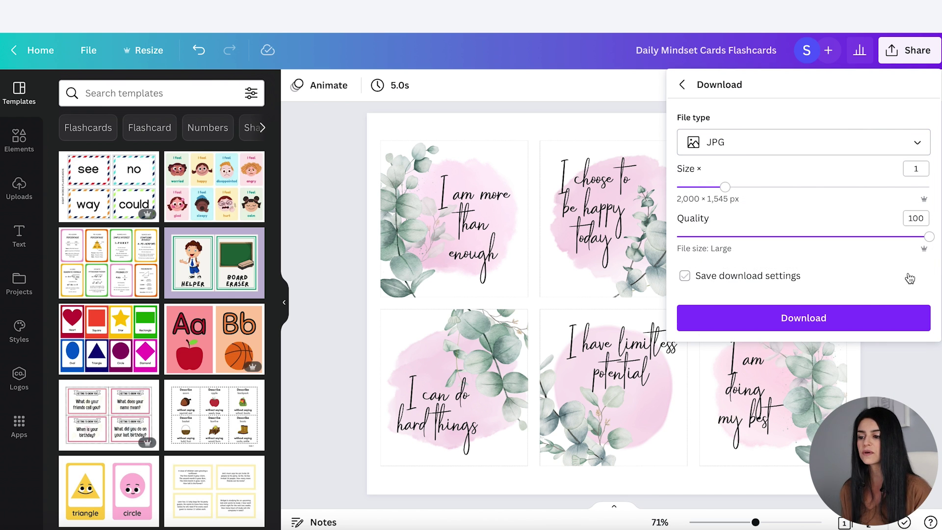
left_click(816, 326)
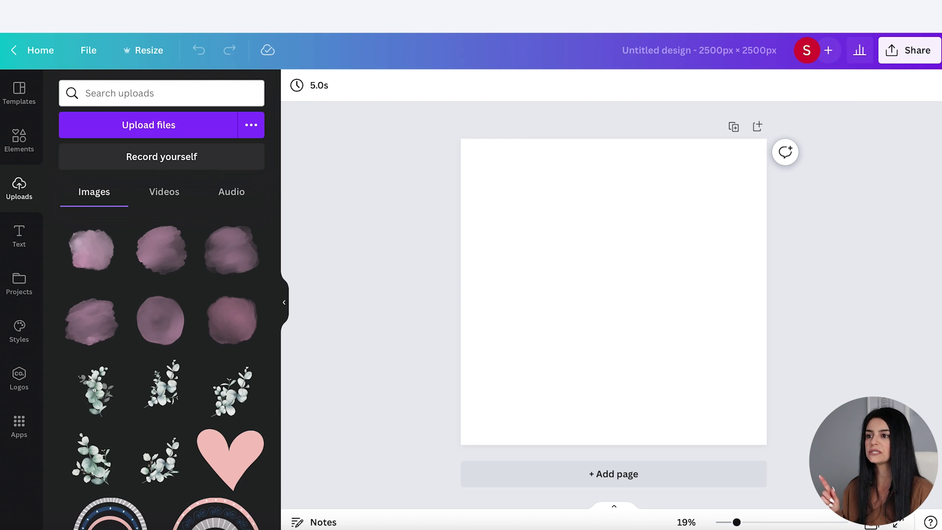
- Upload the downloaded Daily Mindset Cards Flashcards-5.jpg into the blank 2500 × 2500 px design's uploads
key("alt+super+l")
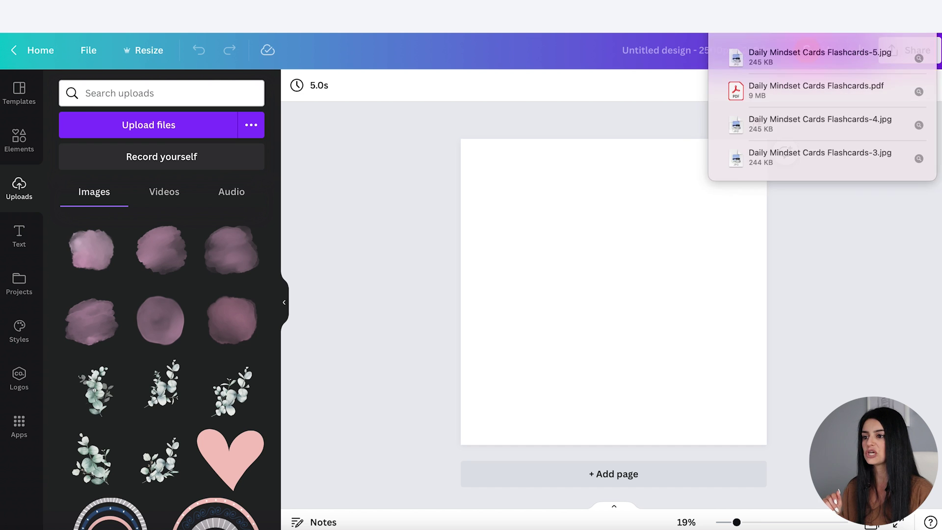
left_click_drag(793, 58, 421, 226)
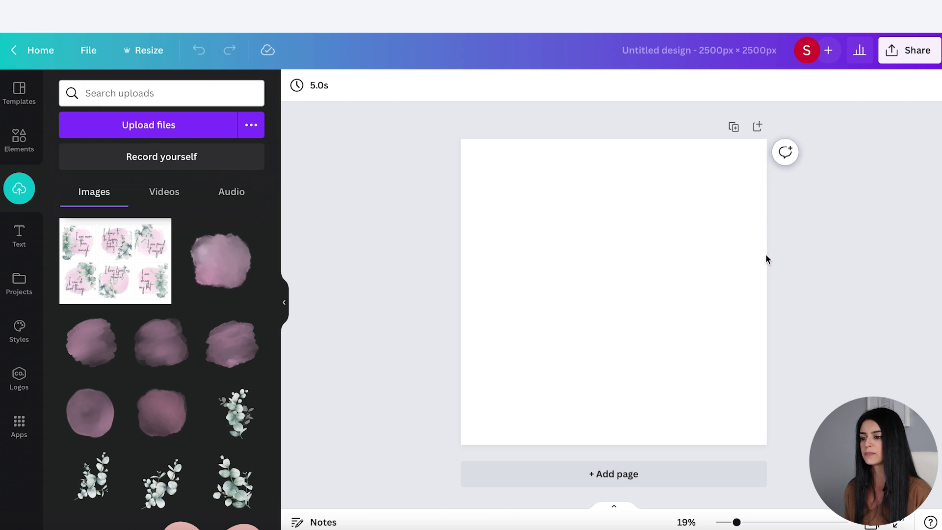
left_click(705, 257)
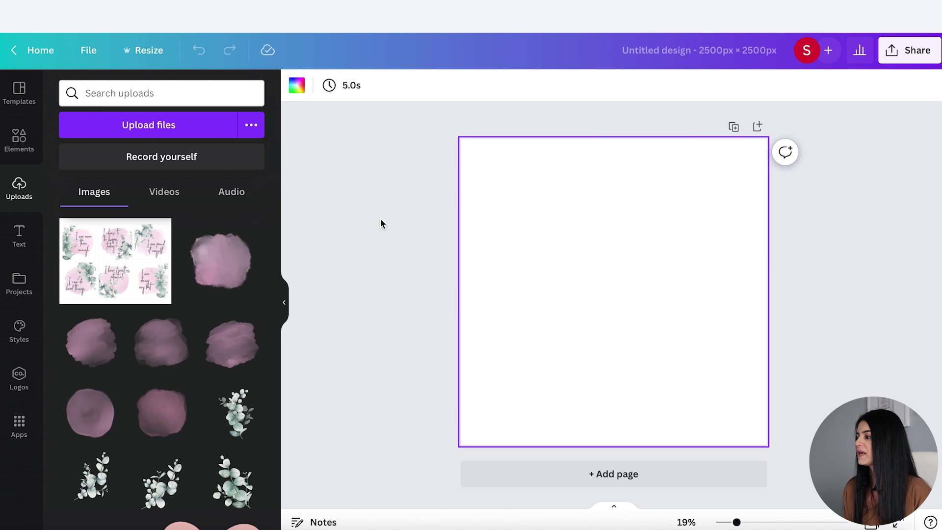
- Search the elements for "grey wood floor" and browse the photo results for a background
left_click(32, 155)
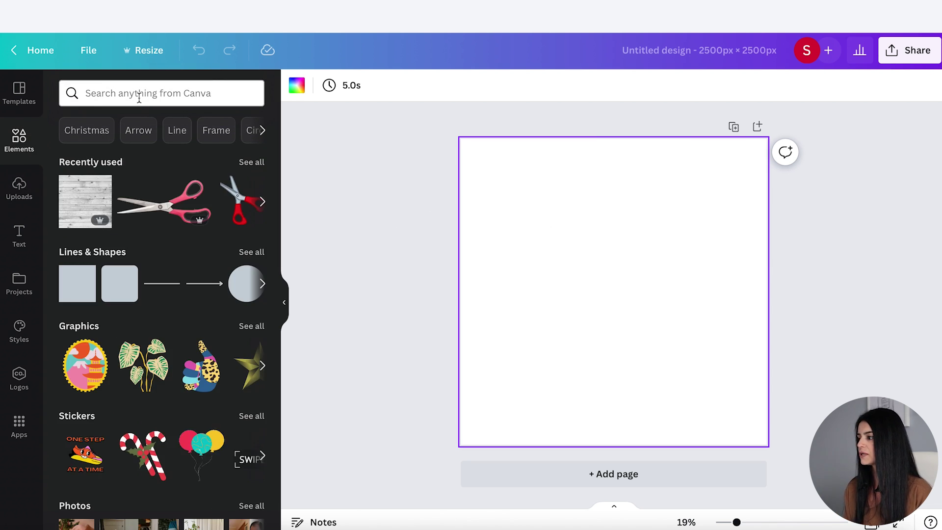
left_click(139, 96)
type("grey wood")
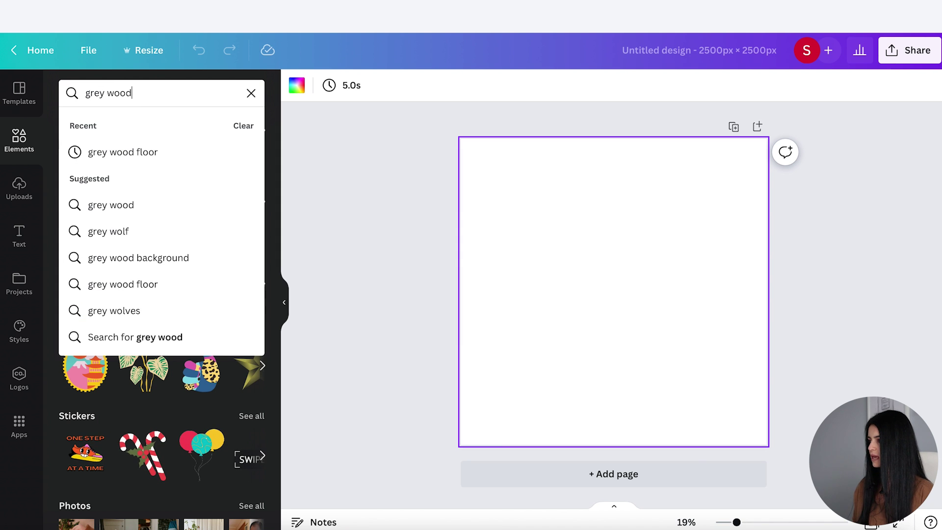
type(" floor")
key("Return")
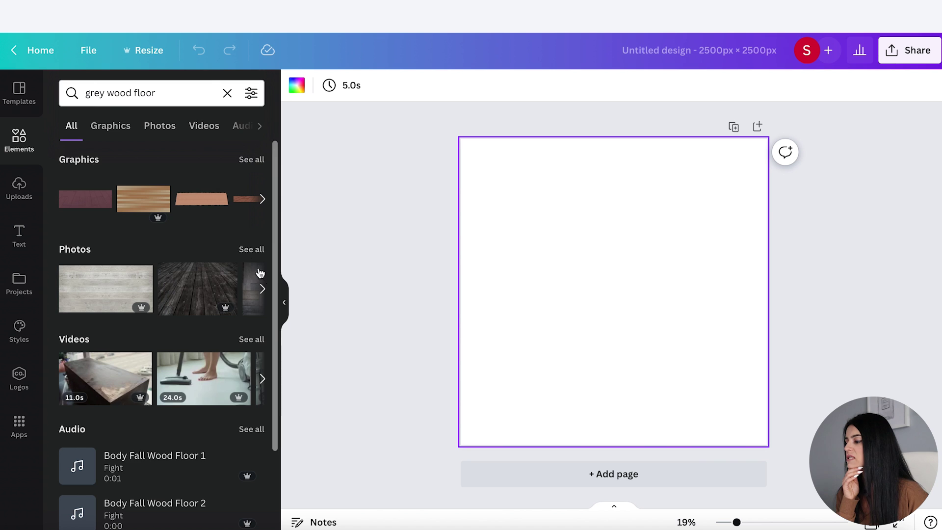
left_click(251, 257)
scroll(211, 320, "down", 5)
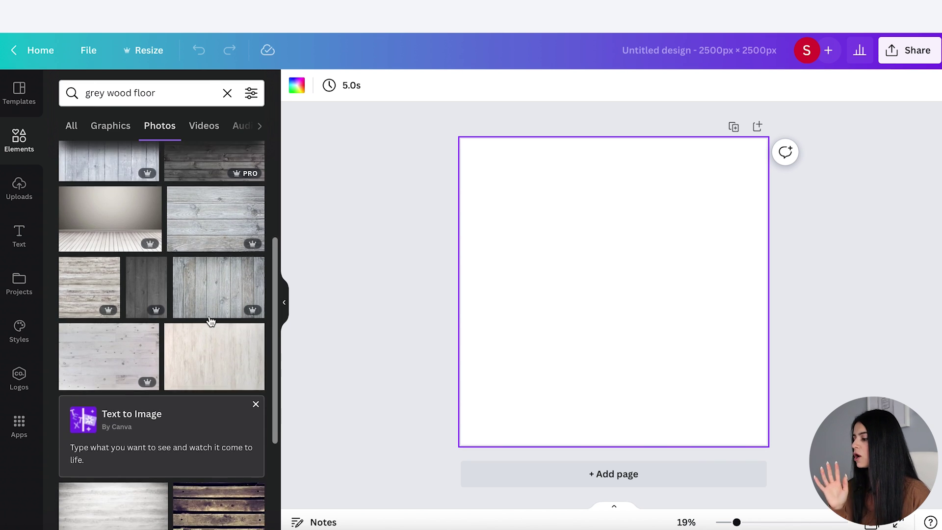
scroll(210, 322, "down", 3)
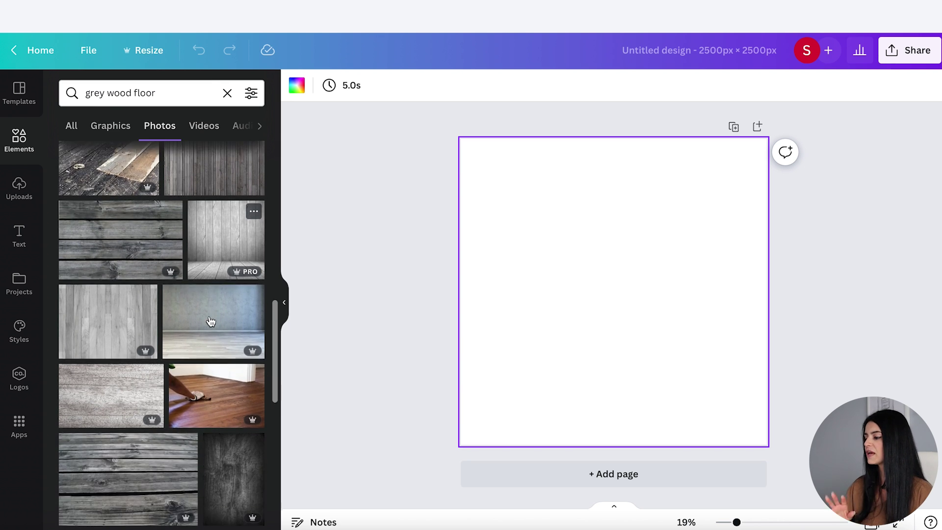
scroll(211, 321, "up", 10)
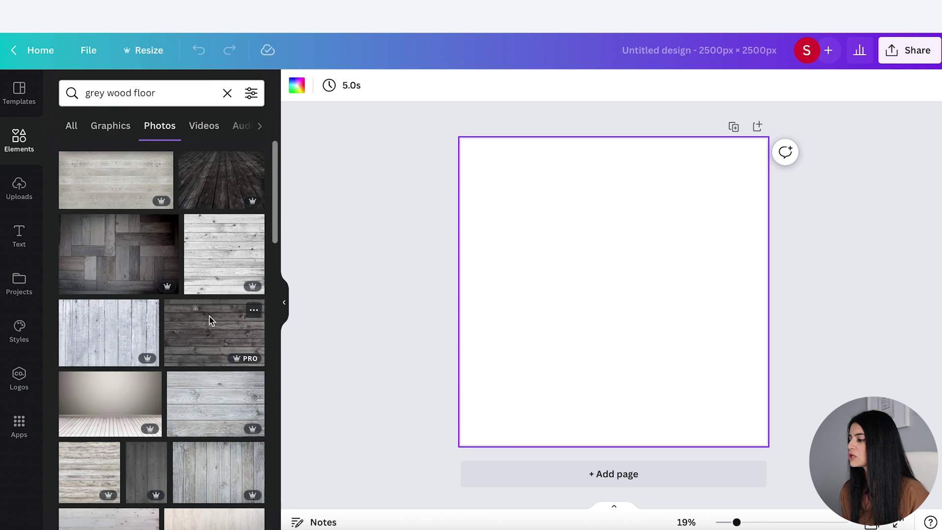
- Add the light grey horizontal plank photo, enlarge it to fill the whole page and make it partly transparent
left_click(210, 280)
left_click_drag(561, 275, 545, 258)
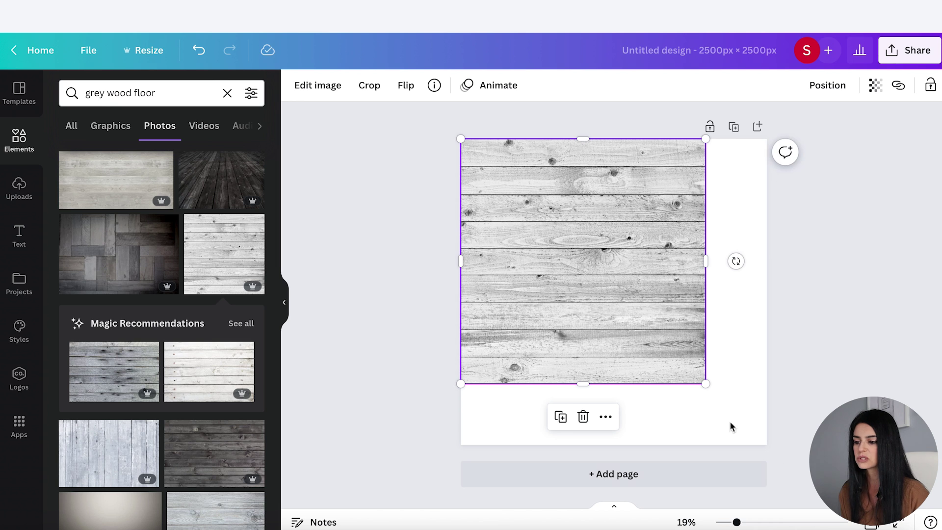
left_click_drag(707, 385, 767, 445)
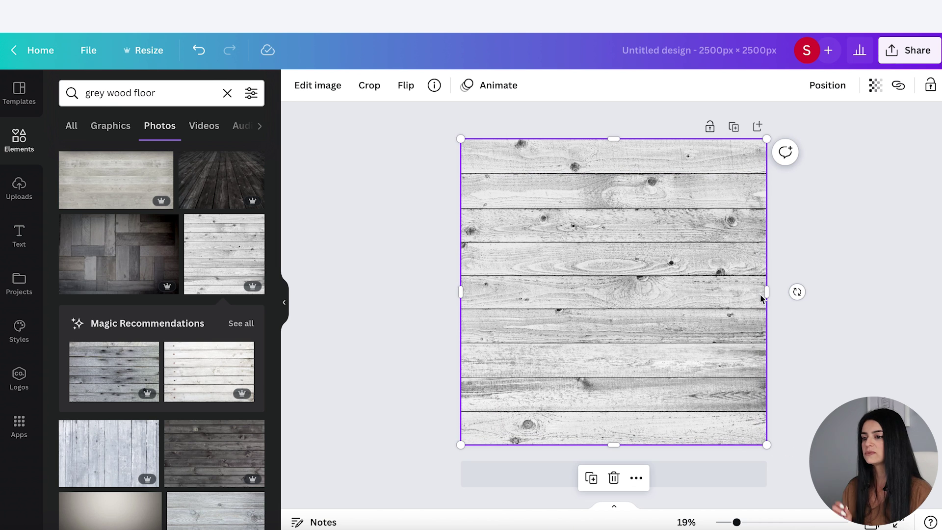
left_click(875, 84)
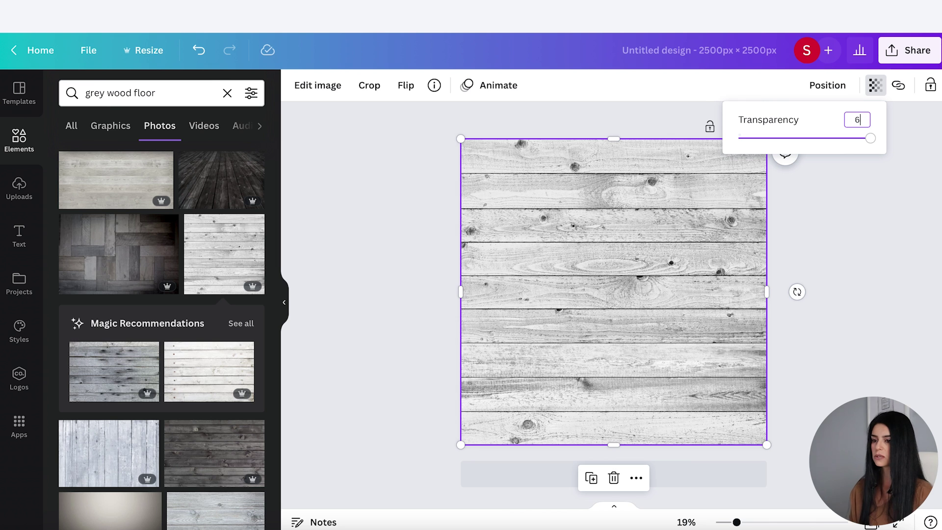
left_click(876, 208)
left_click(875, 209)
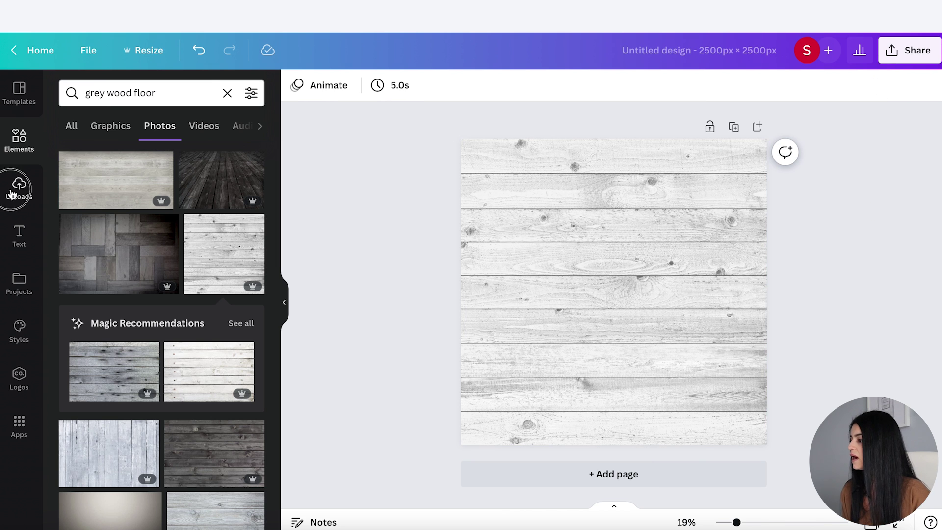
- Add the uploaded card sheet image, enlarge it to nearly the page width and place it slightly below the page's centre
left_click(19, 186)
left_click(113, 269)
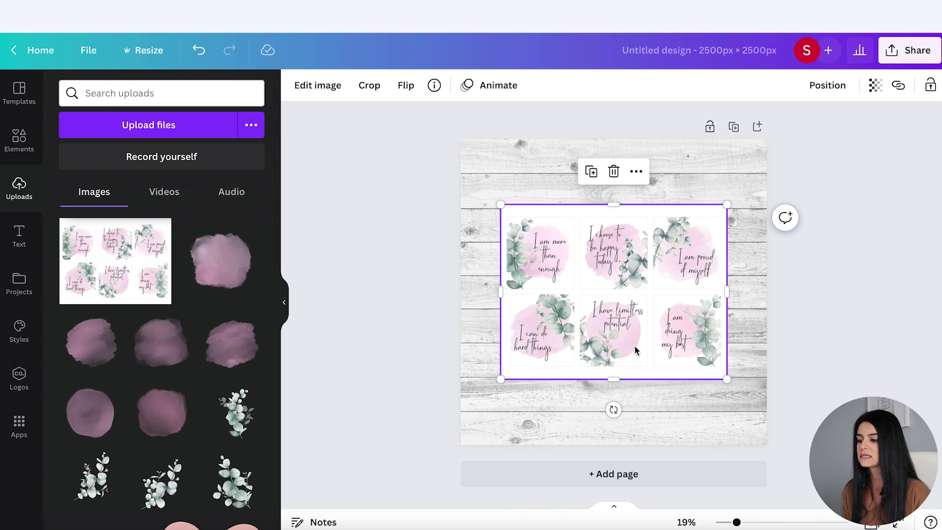
left_click_drag(604, 312, 586, 299)
left_click_drag(709, 367, 755, 401)
left_click_drag(713, 341, 707, 346)
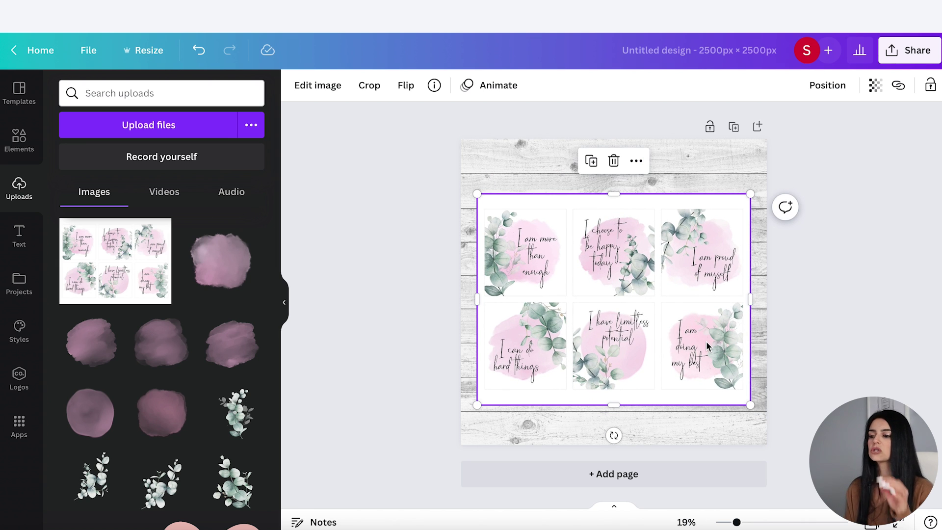
left_click_drag(644, 287, 644, 300)
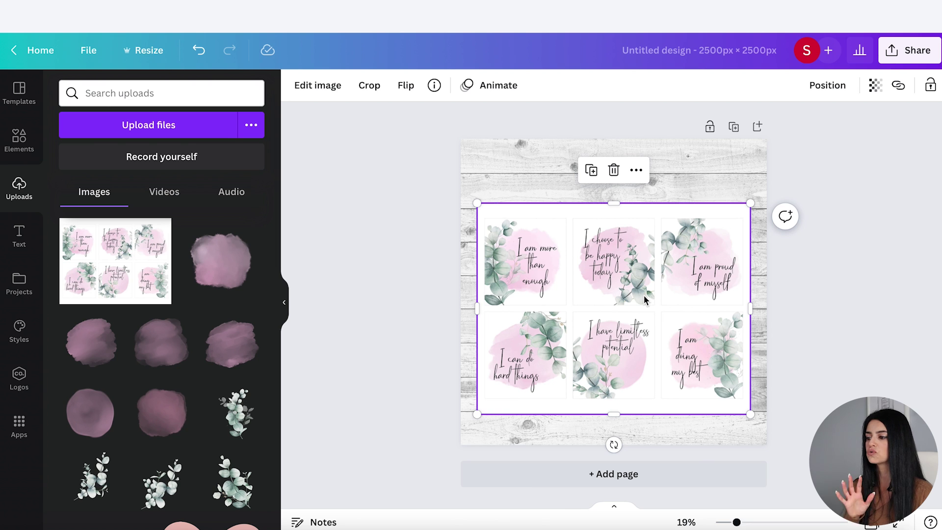
- Add a Glow shadow to the card sheet image
left_click(316, 88)
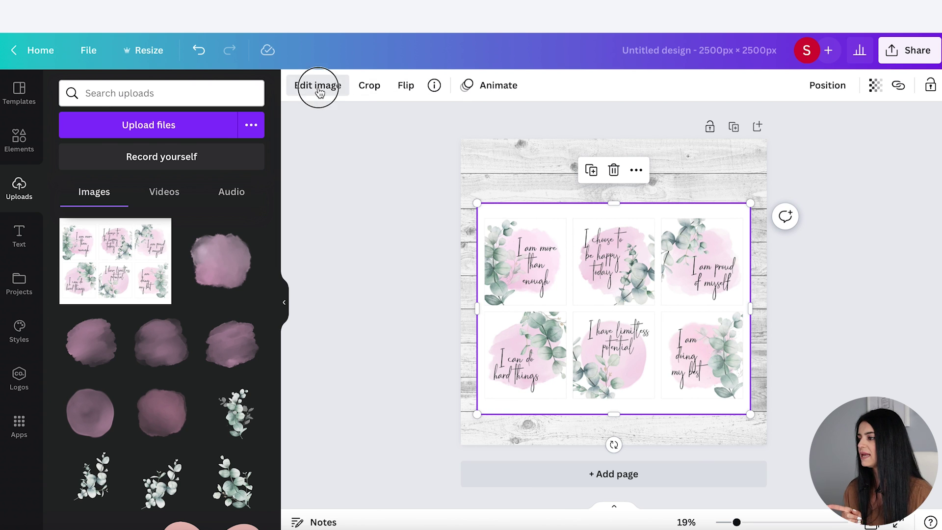
scroll(167, 339, "down", 8)
scroll(165, 342, "down", 2)
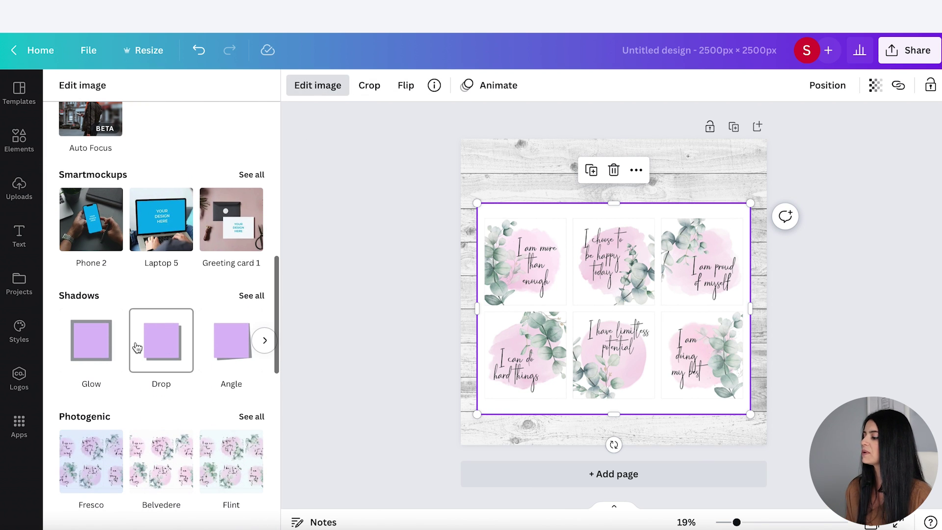
left_click(95, 349)
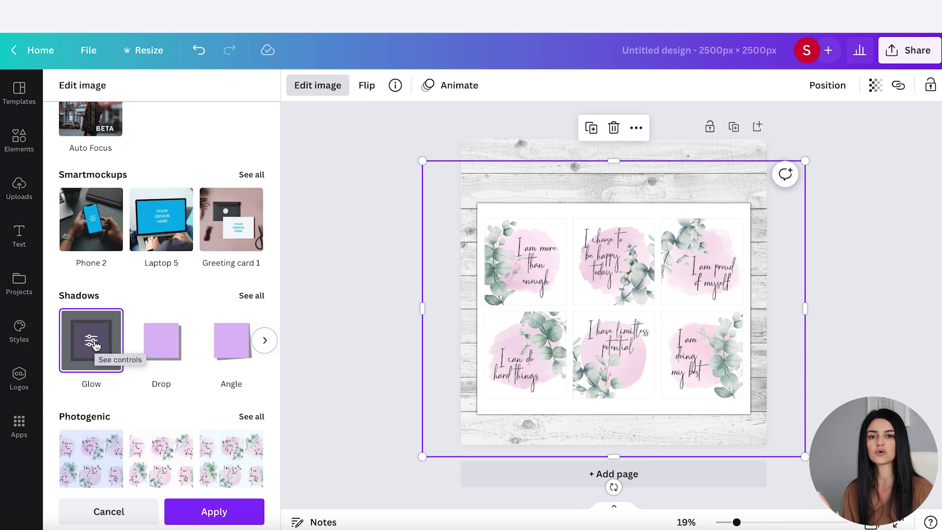
- Set the Glow shadow's size to 10, blur to 10 and transparency to 30, and apply it to the card sheet
left_click(92, 343)
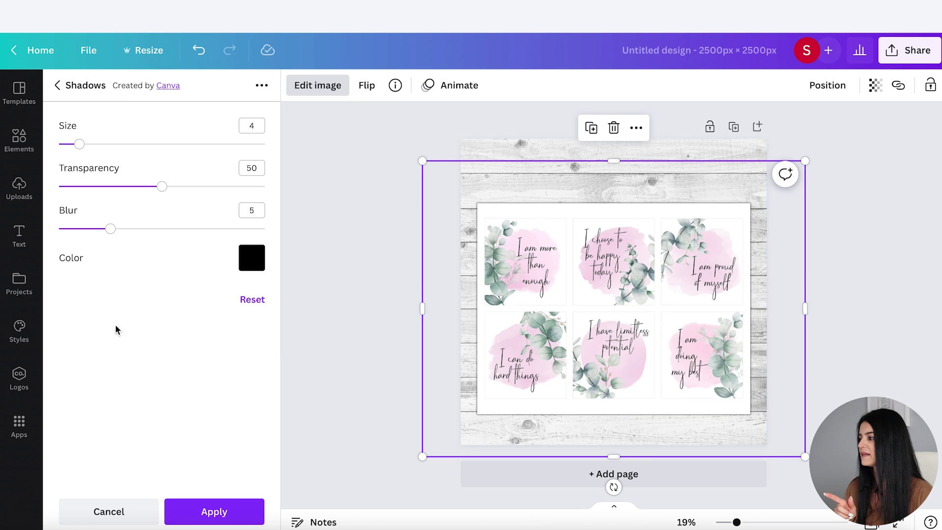
left_click_drag(79, 143, 110, 144)
left_click_drag(111, 231, 162, 230)
left_click_drag(155, 190, 121, 188)
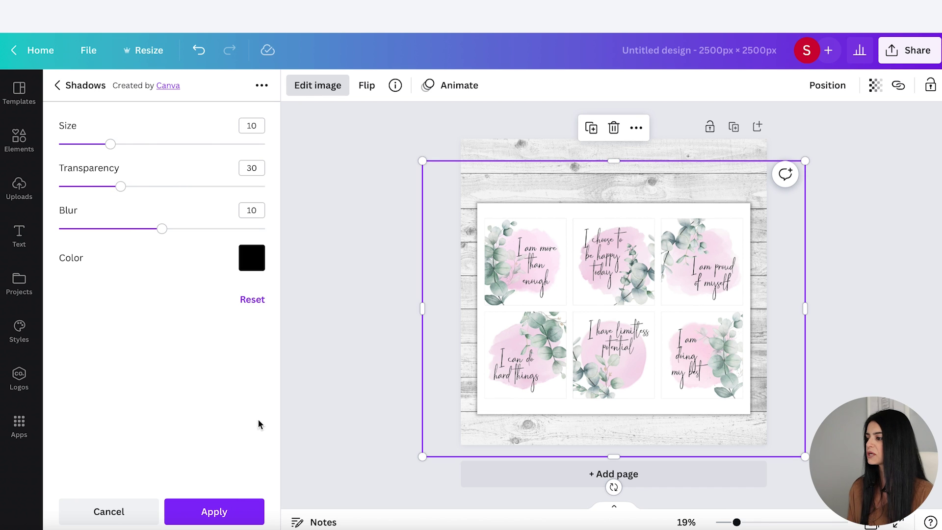
left_click(214, 511)
left_click(725, 283)
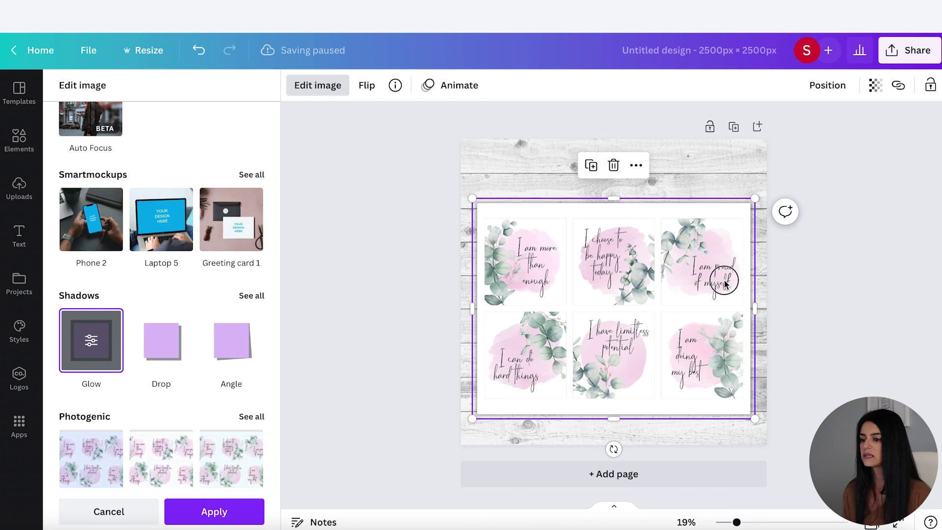
- Check that the card sheet is centred horizontally on the page and leave the image editing
left_click(837, 84)
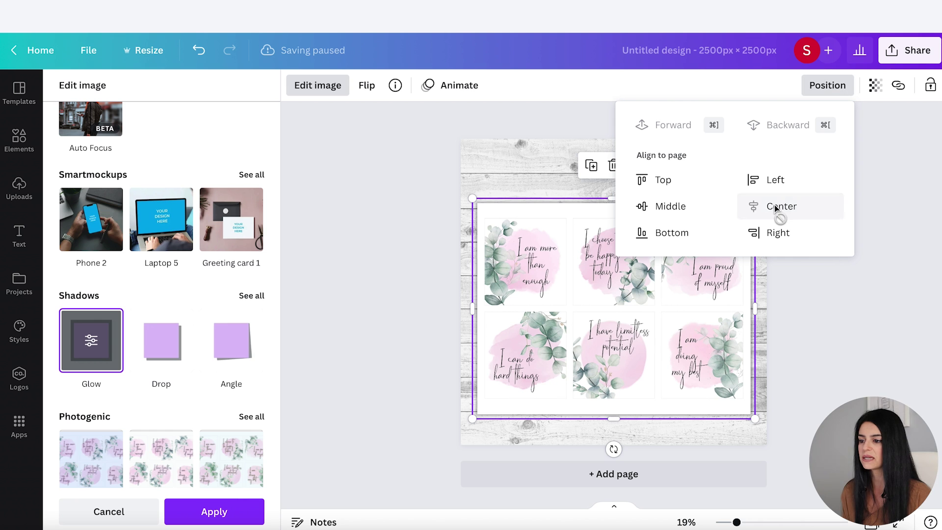
left_click(834, 301)
left_click(849, 252)
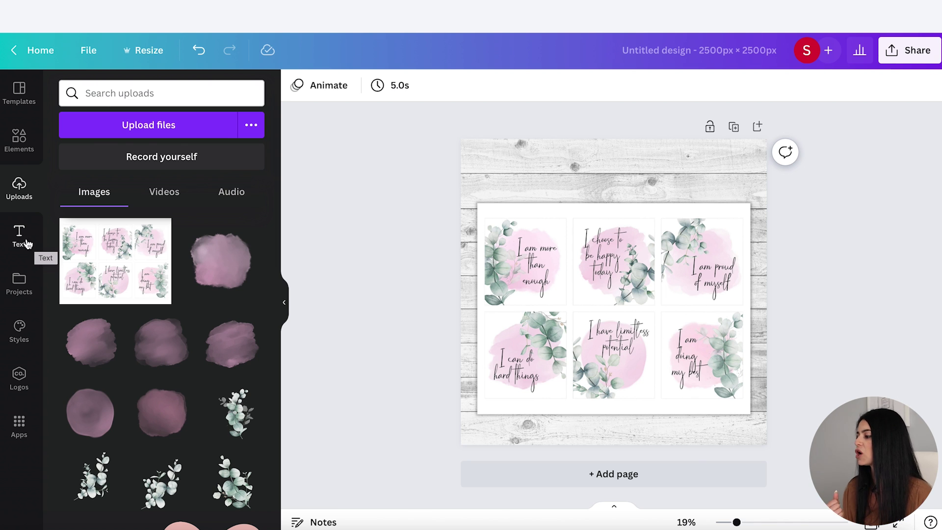
- Add a heading reading "36 PRINTABLE" above the card sheet, near the upper edge of the page
left_click(27, 244)
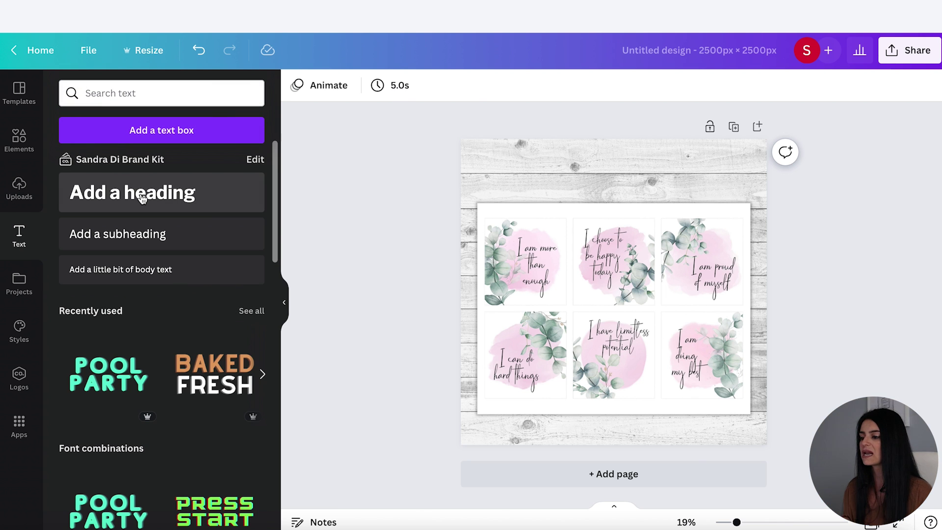
left_click_drag(590, 294, 456, 201)
left_click_drag(585, 281, 637, 169)
double_click(614, 170)
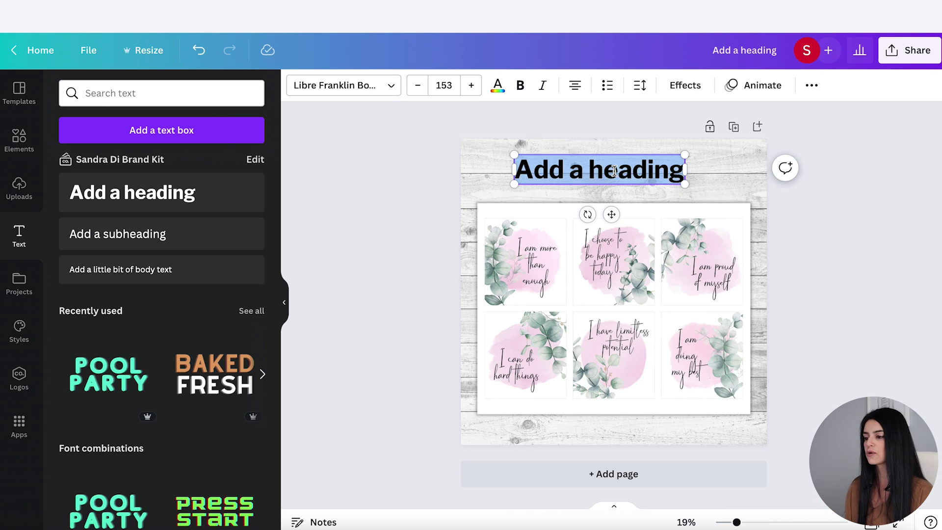
type("36 P")
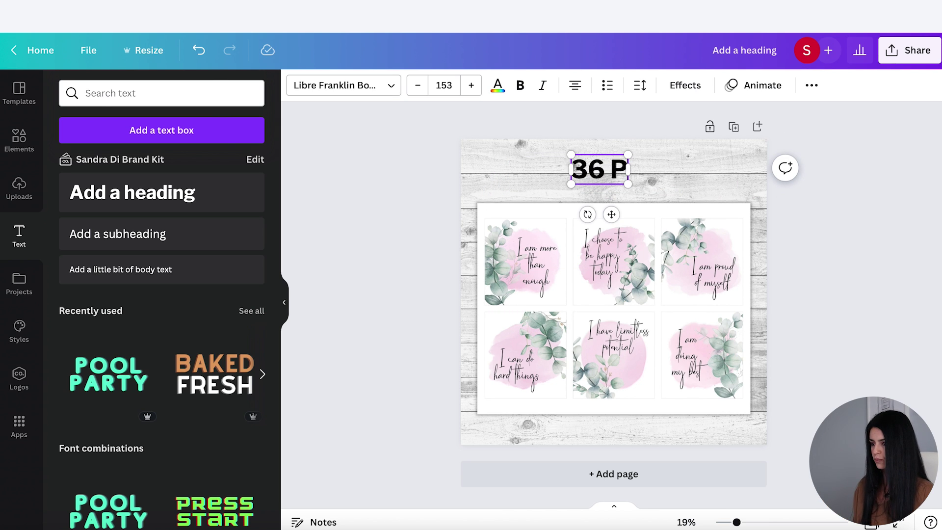
type("RINTABLE")
left_click(637, 177)
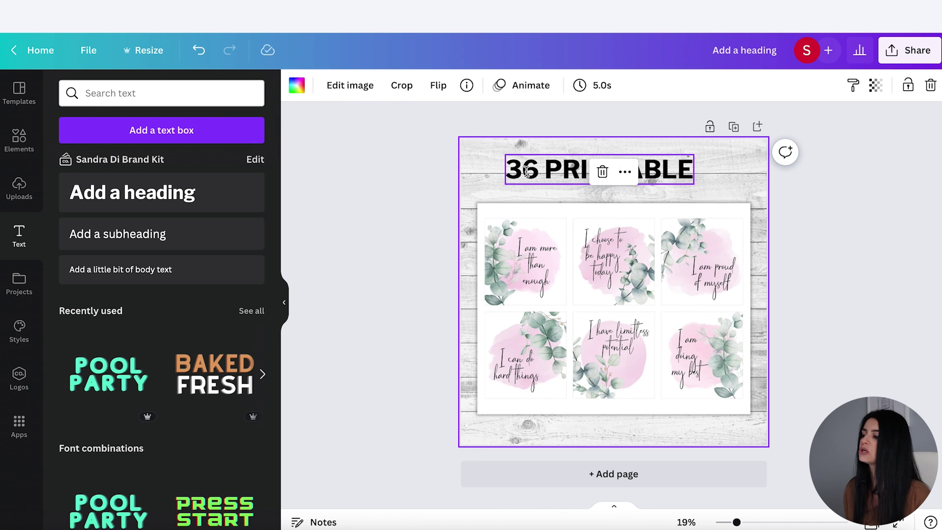
- Set the "36 PRINTABLE" heading's font to Libre Franklin Black and its size to 160
left_click(637, 176)
left_click(393, 88)
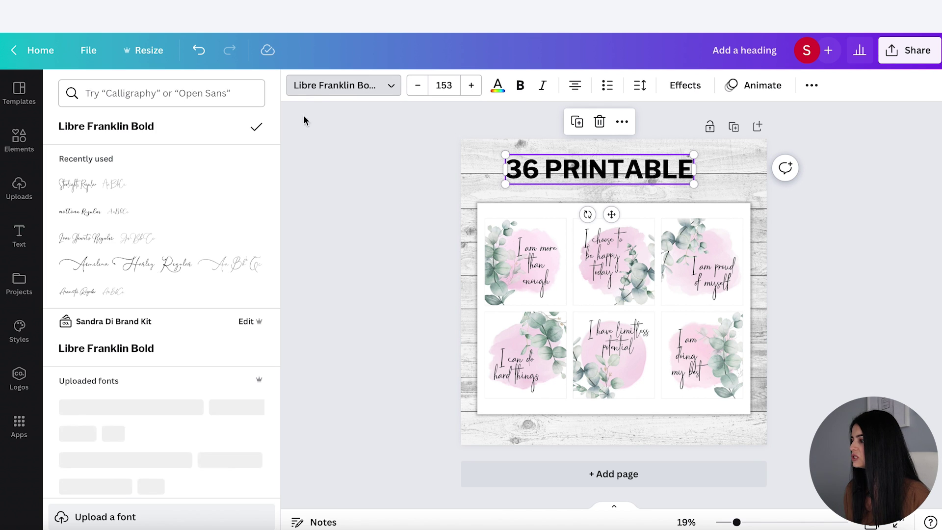
left_click(162, 369)
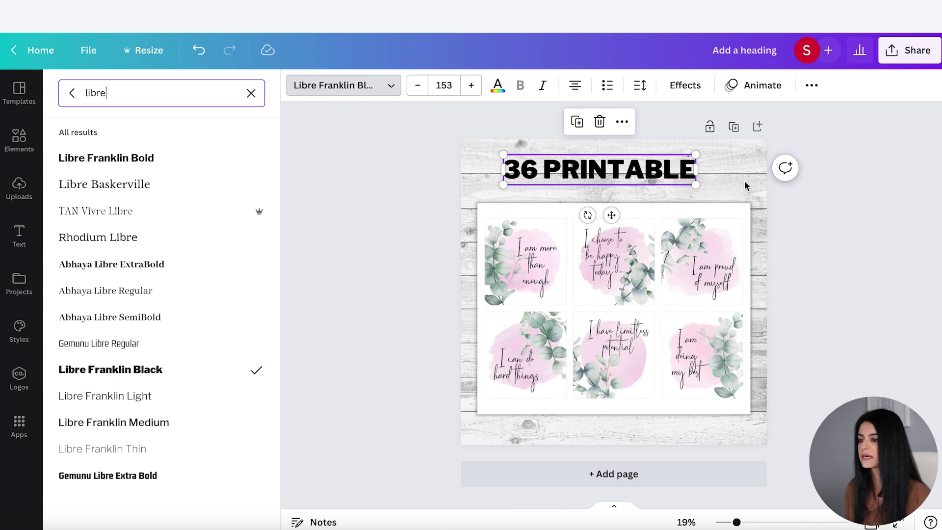
left_click(444, 85)
scroll(456, 351, "down", 5)
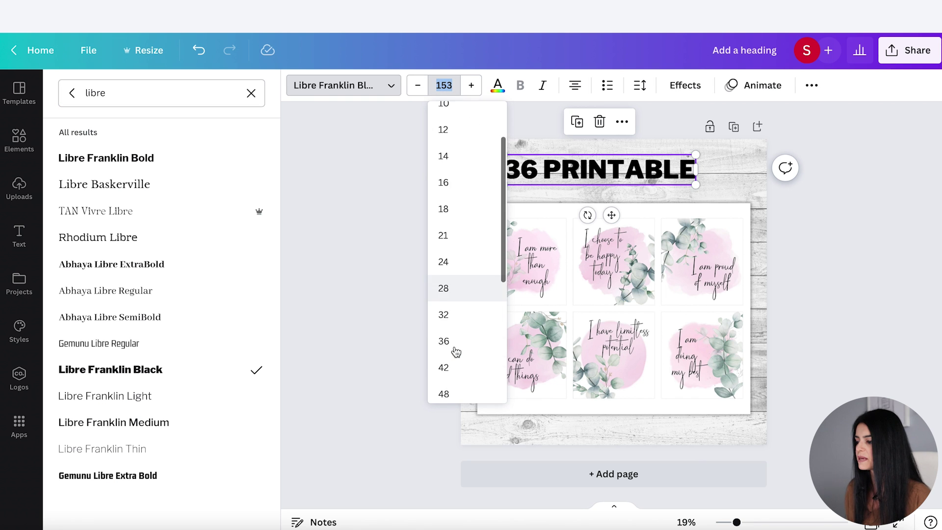
type("160")
key("Return")
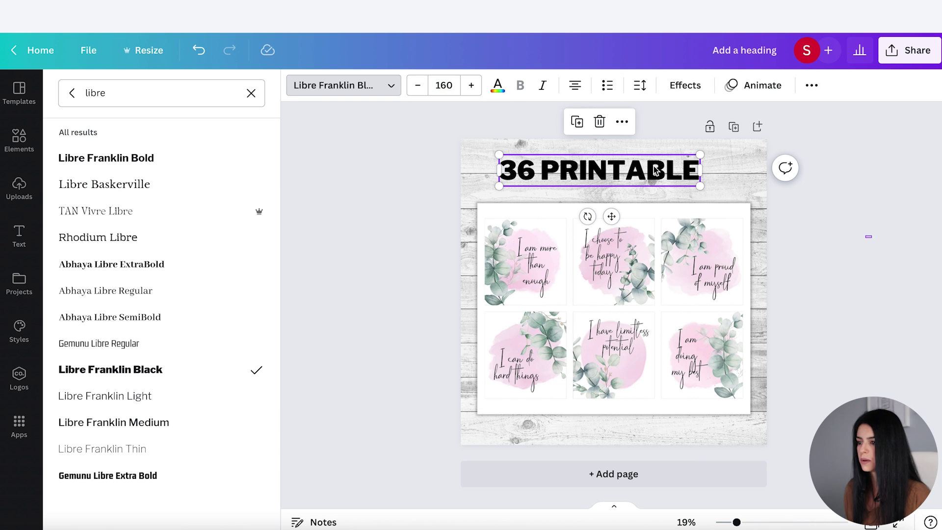
- Move the heading up slightly, duplicate it directly below and change the copy to "AFFIRMATION CARDS" on one line at size 120
left_click(653, 167)
left_click(652, 167)
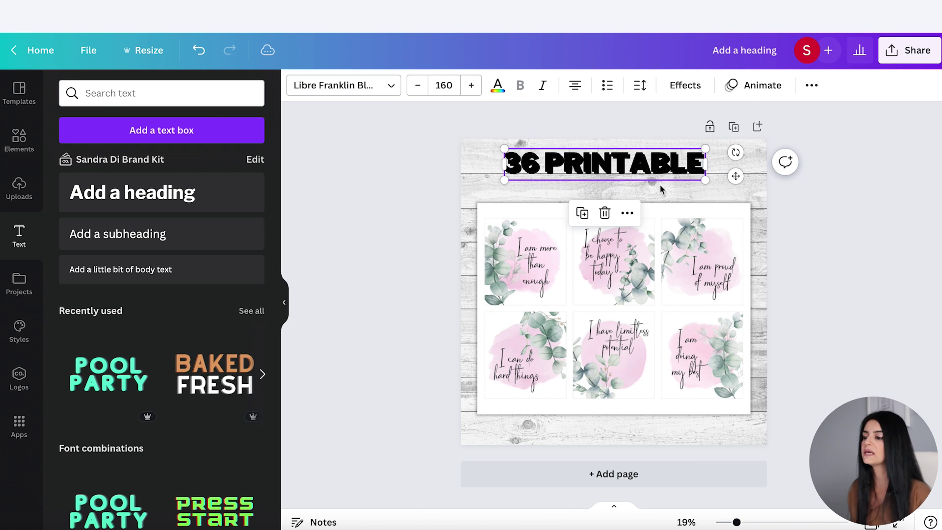
key("ctrl+d")
double_click(618, 189)
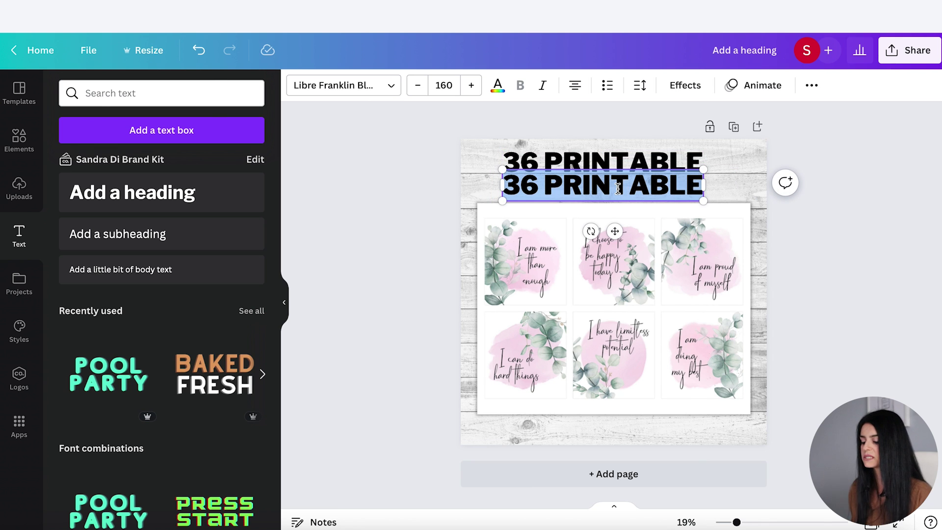
type("AFFIRMATIO")
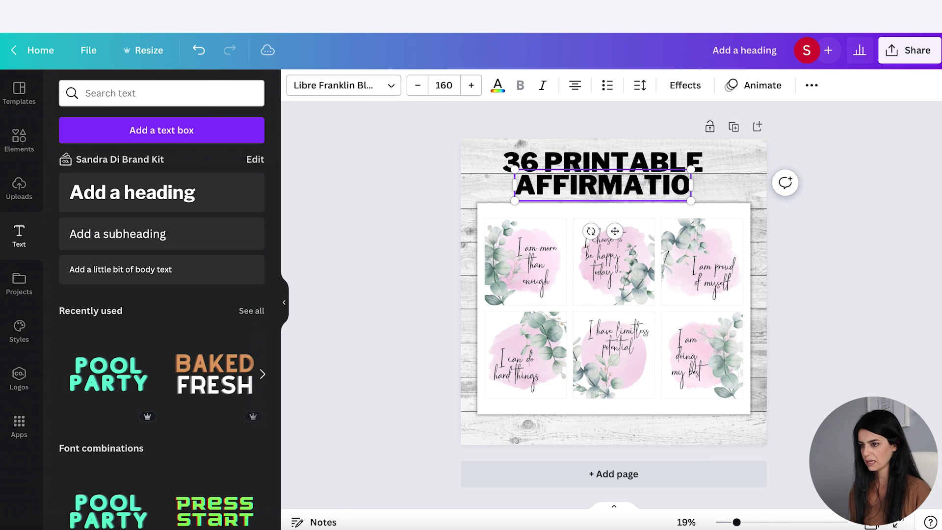
type("N CARDS")
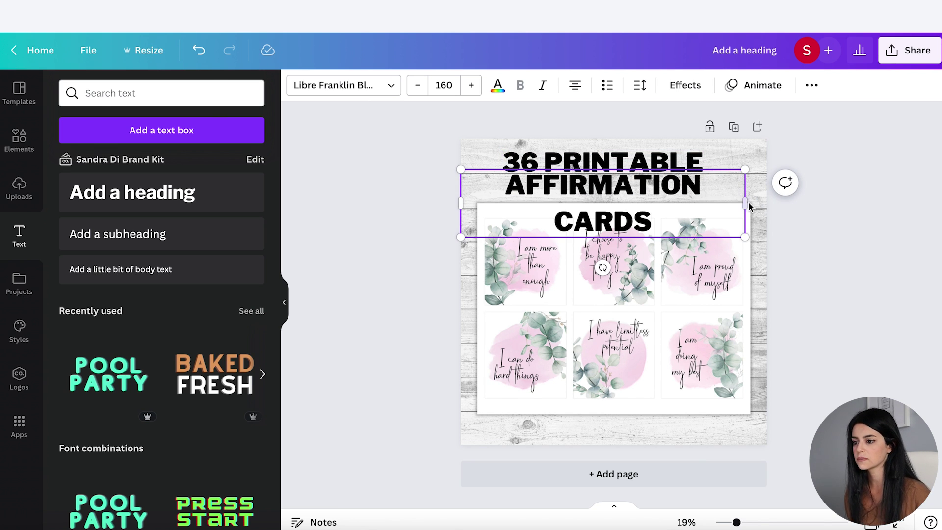
left_click_drag(746, 203, 771, 203)
- Center the "36 PRINTABLE" and "AFFIRMATION CARDS" lines horizontally on the page
left_click(811, 85)
left_click(678, 117)
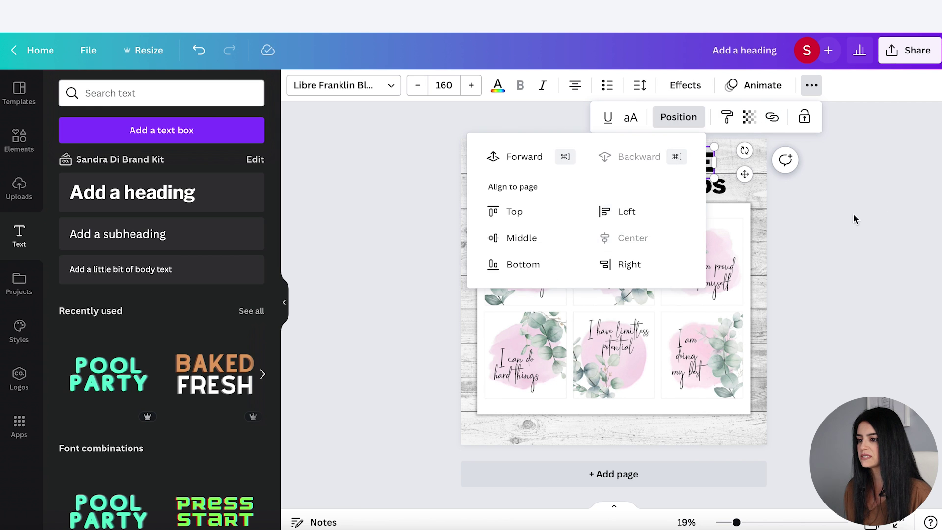
left_click(714, 187)
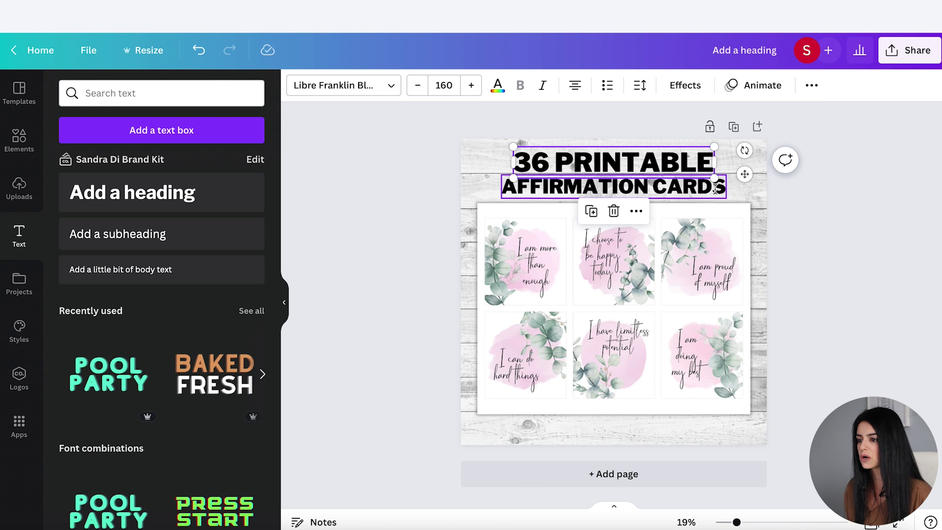
left_click(812, 87)
left_click(678, 117)
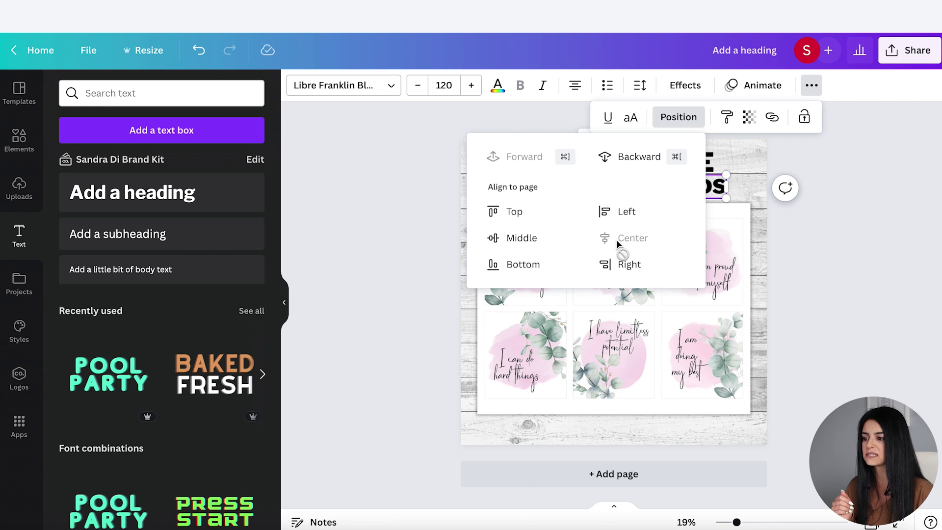
left_click(828, 244)
left_click(829, 243)
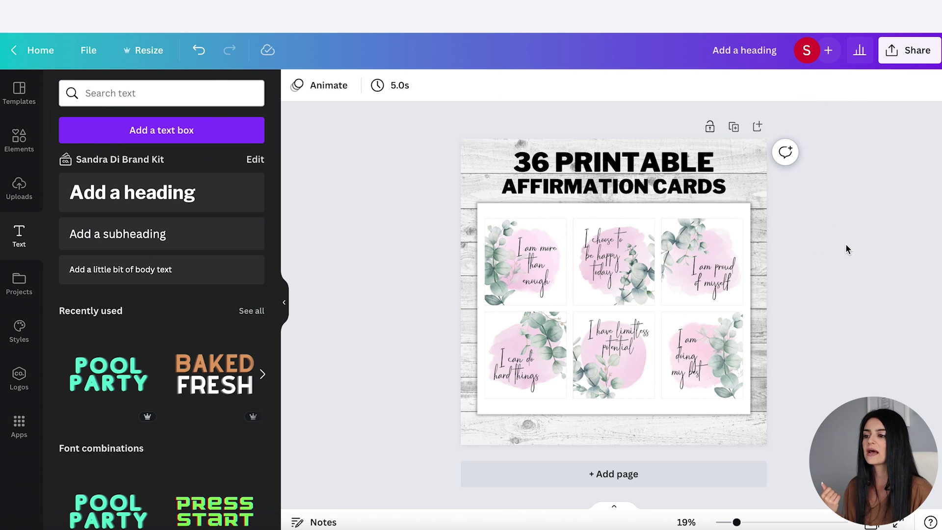
- Duplicate the finished mockup page as page 2
left_click(734, 126)
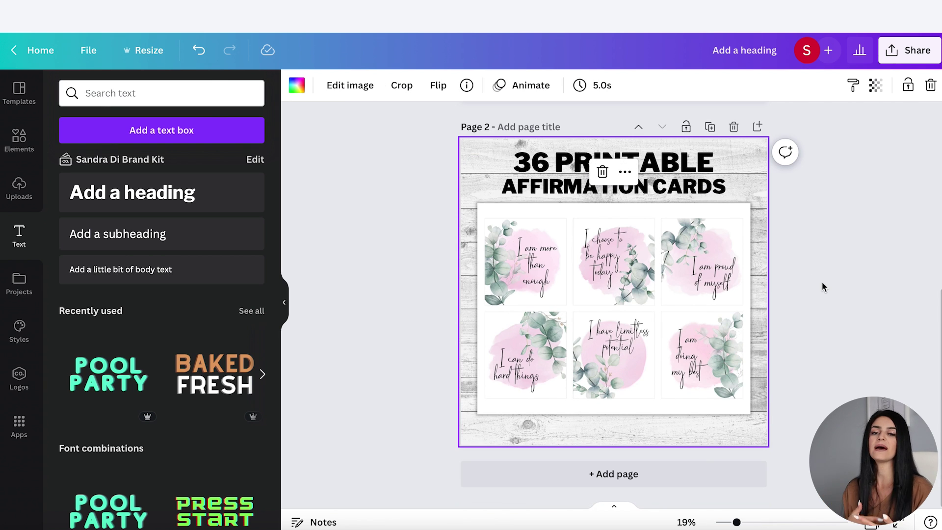